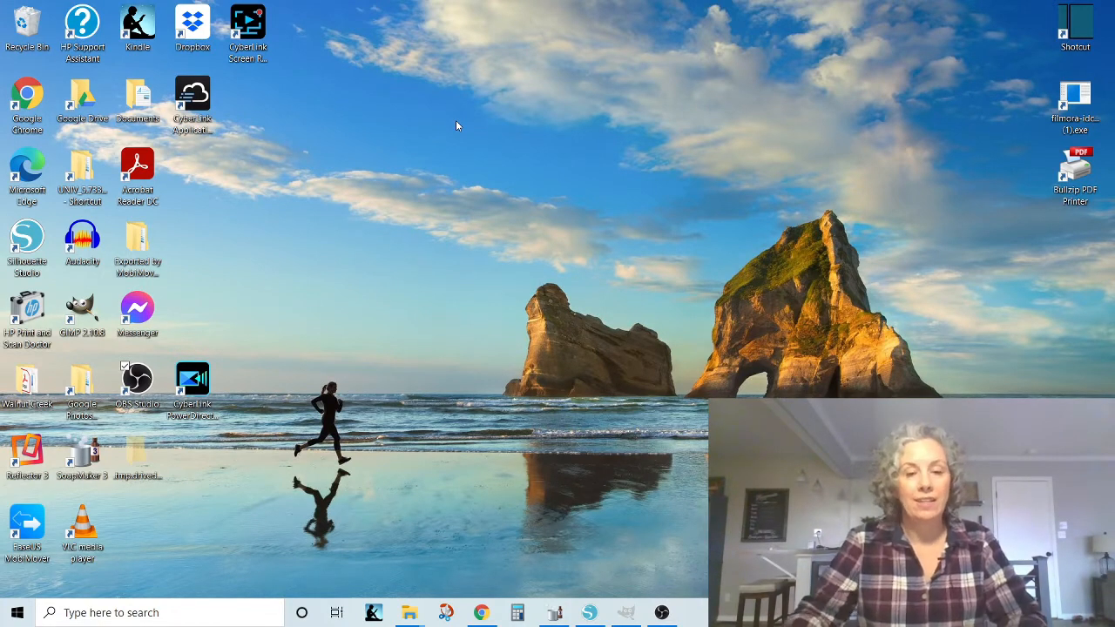
Step: Switch to SoapMaker and review the Blends, Base Oils and Additives lists in My Supplies
left_click(553, 613)
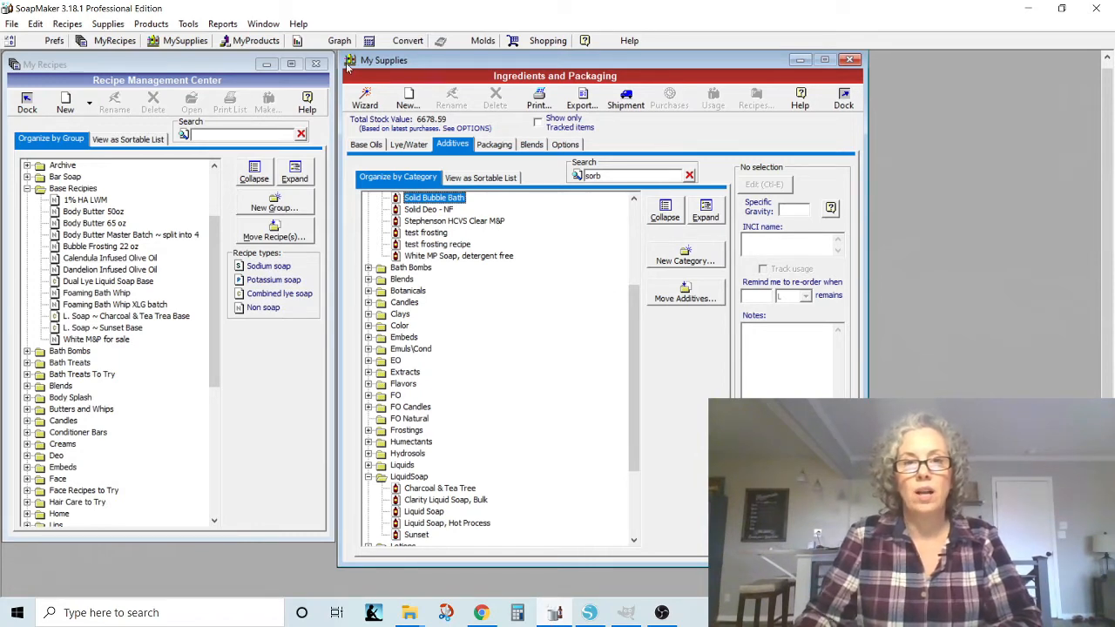
left_click(531, 146)
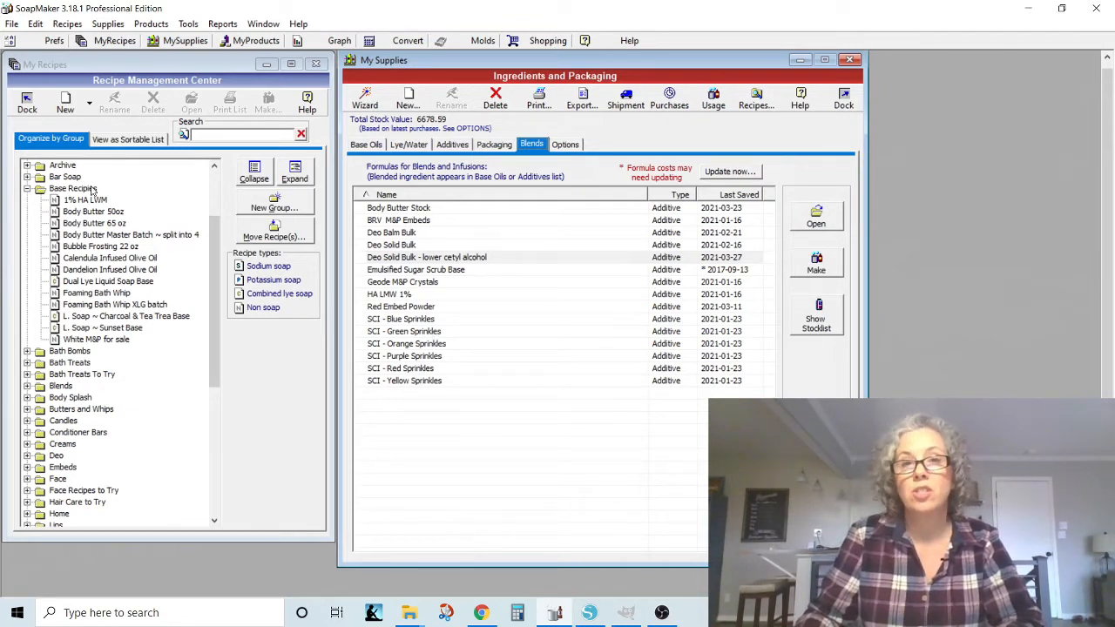
left_click(376, 148)
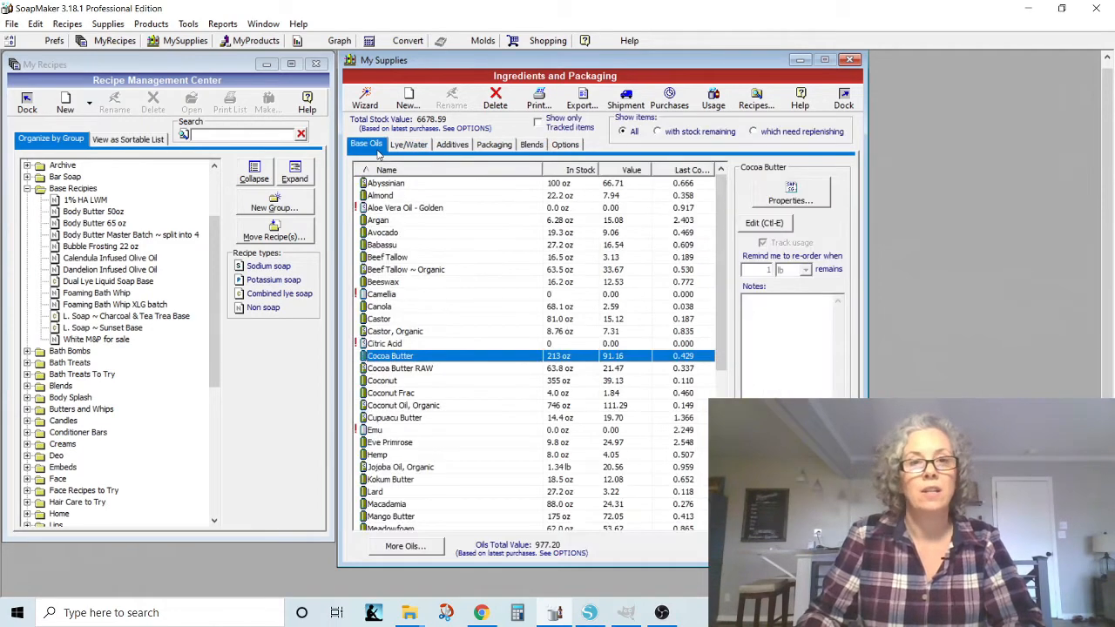
left_click(453, 144)
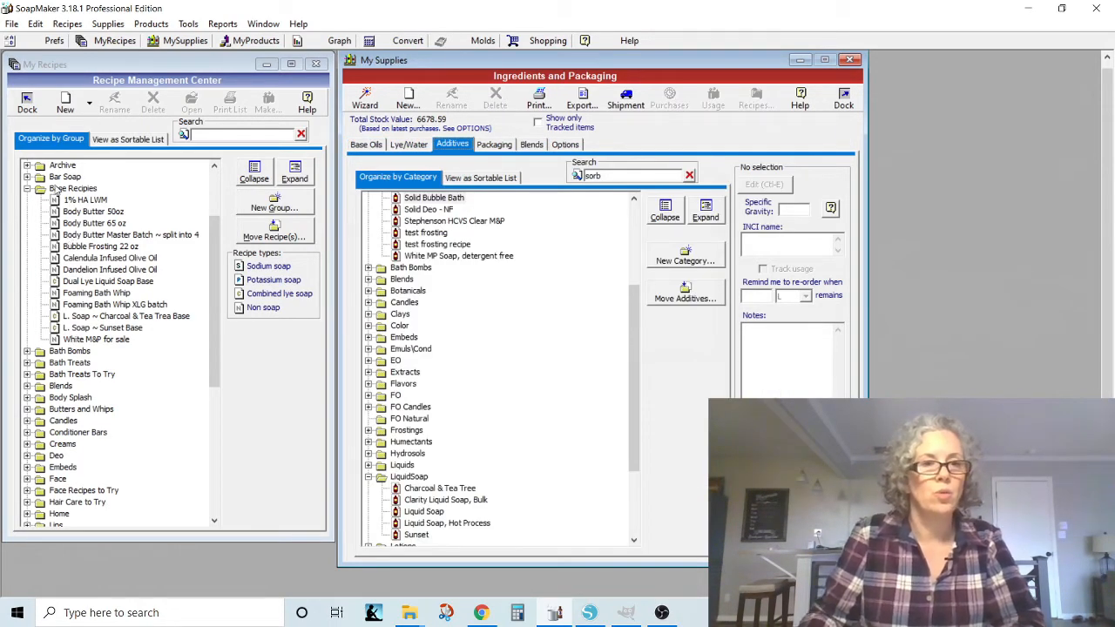
Step: Bring My Recipes to the front and look through the Base Recipes group, from the body butters to L. Soap ~ Sunset Base
left_click_drag(99, 76, 128, 90)
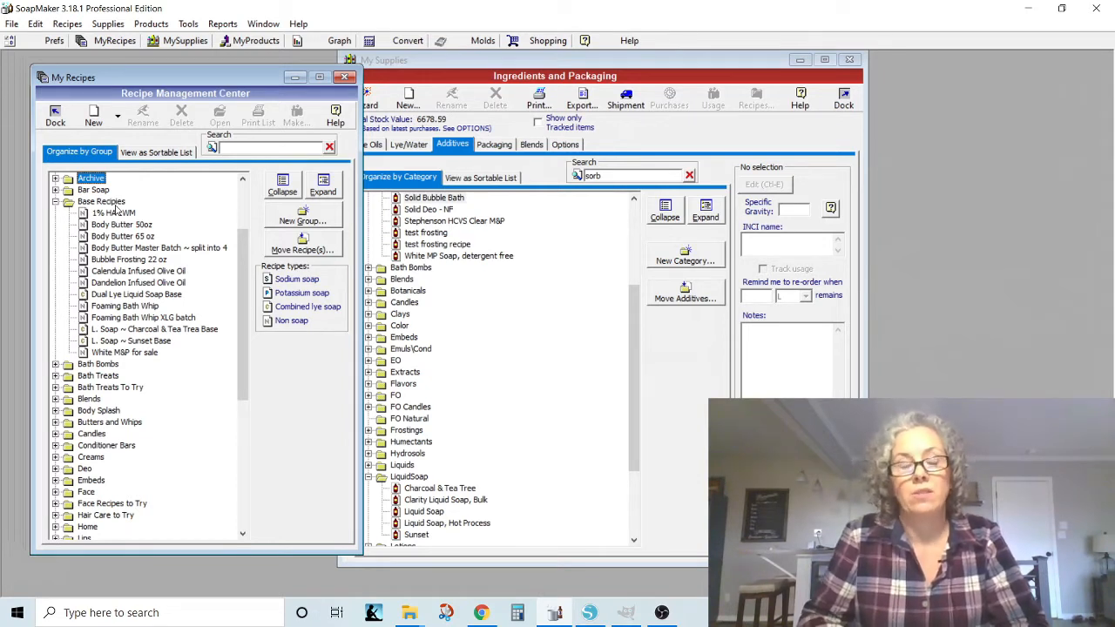
left_click(131, 228)
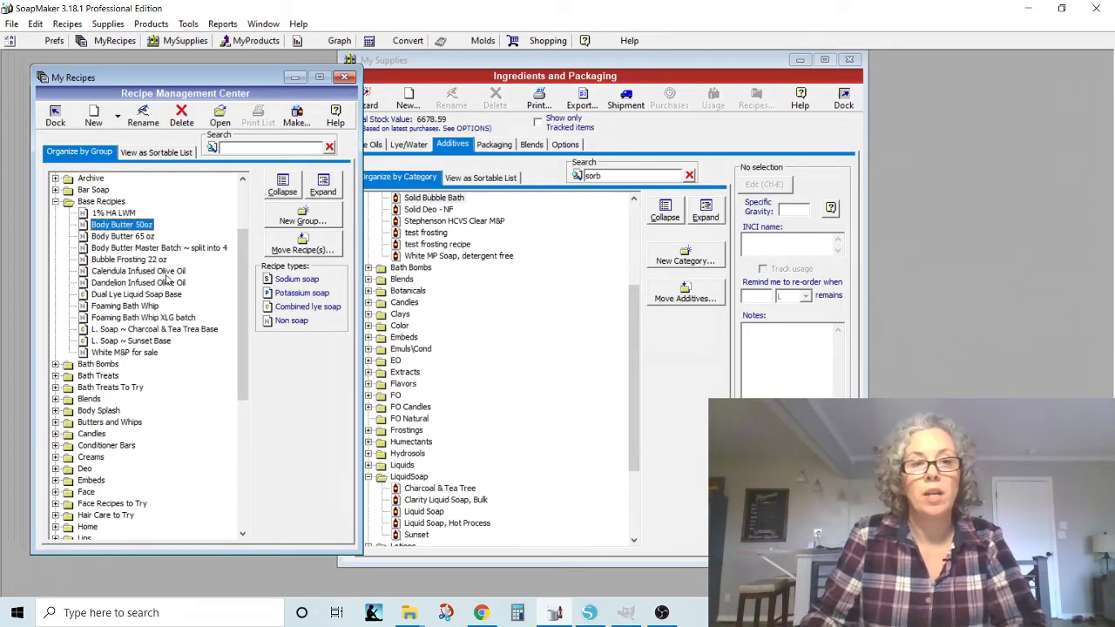
left_click(116, 237)
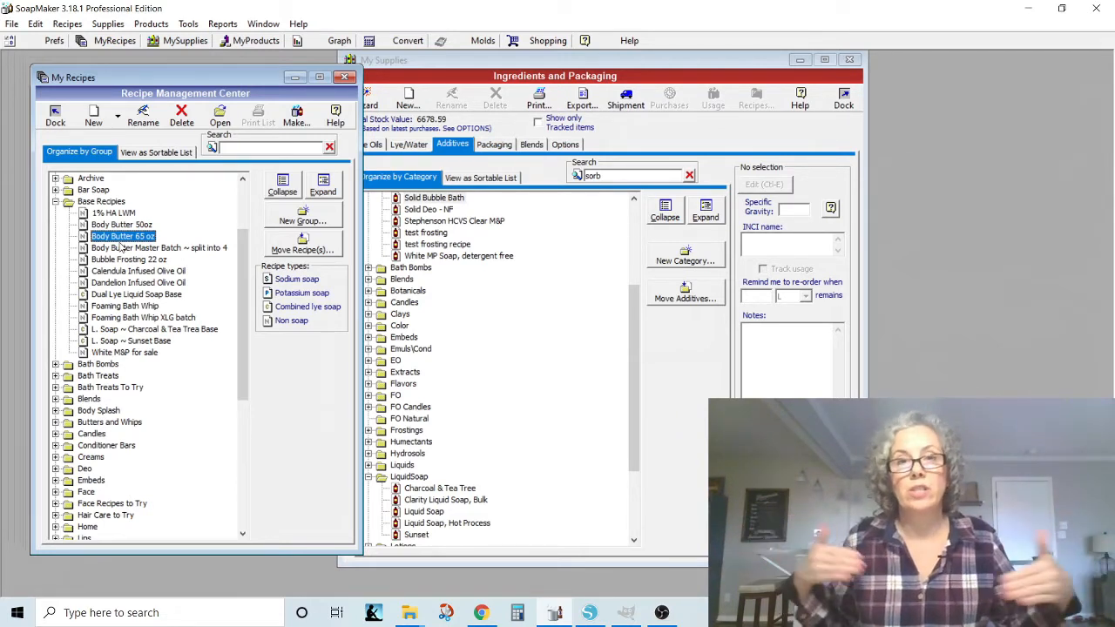
left_click(127, 293)
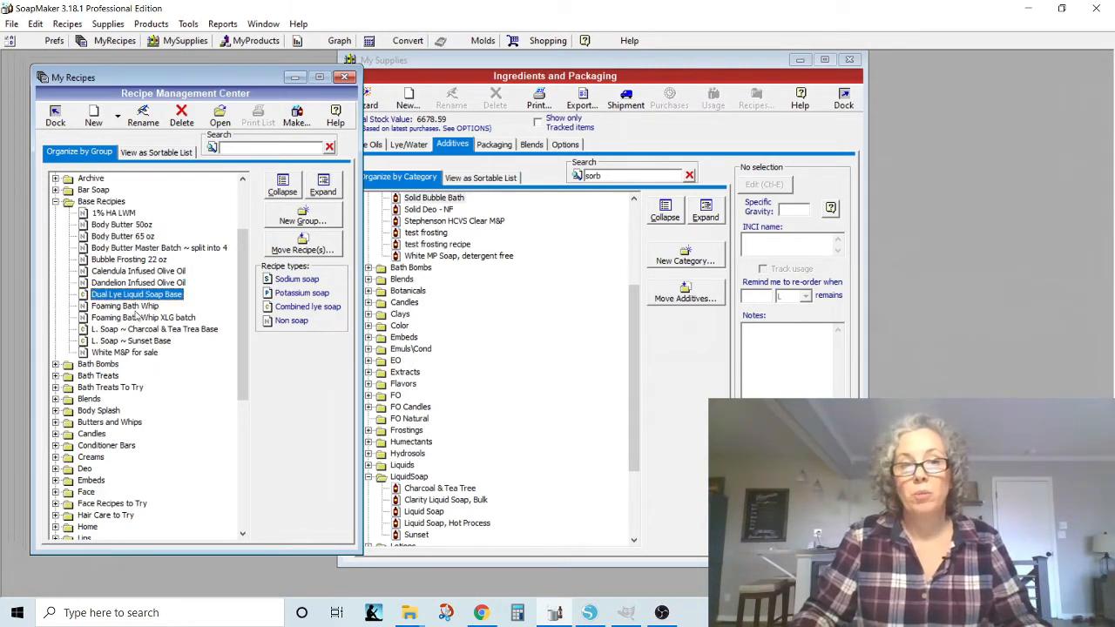
left_click(137, 309)
left_click(140, 318)
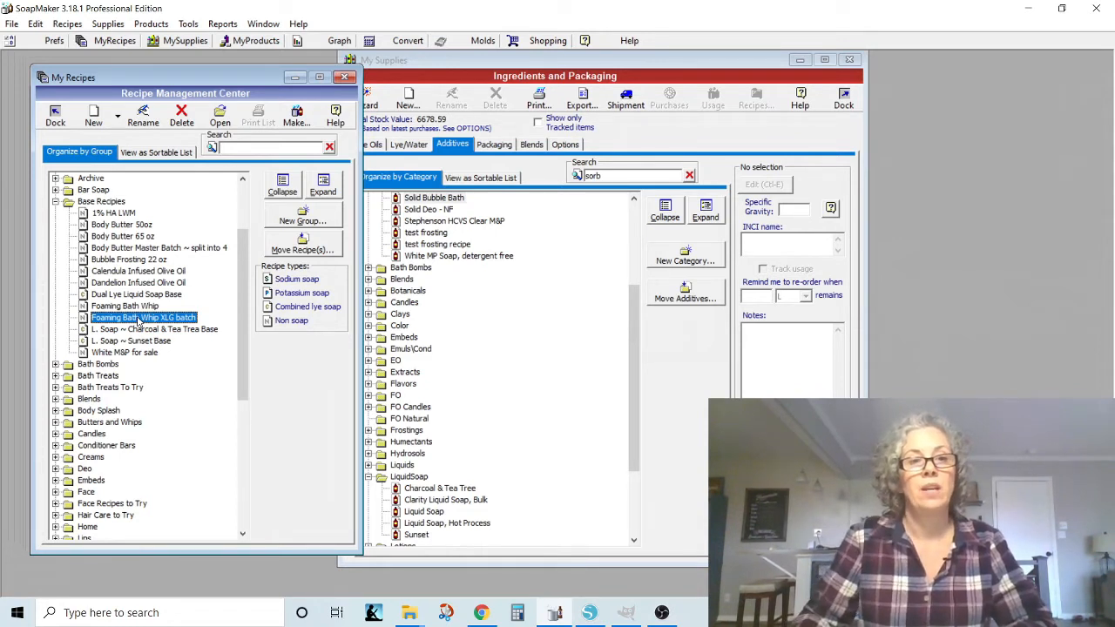
left_click(144, 342)
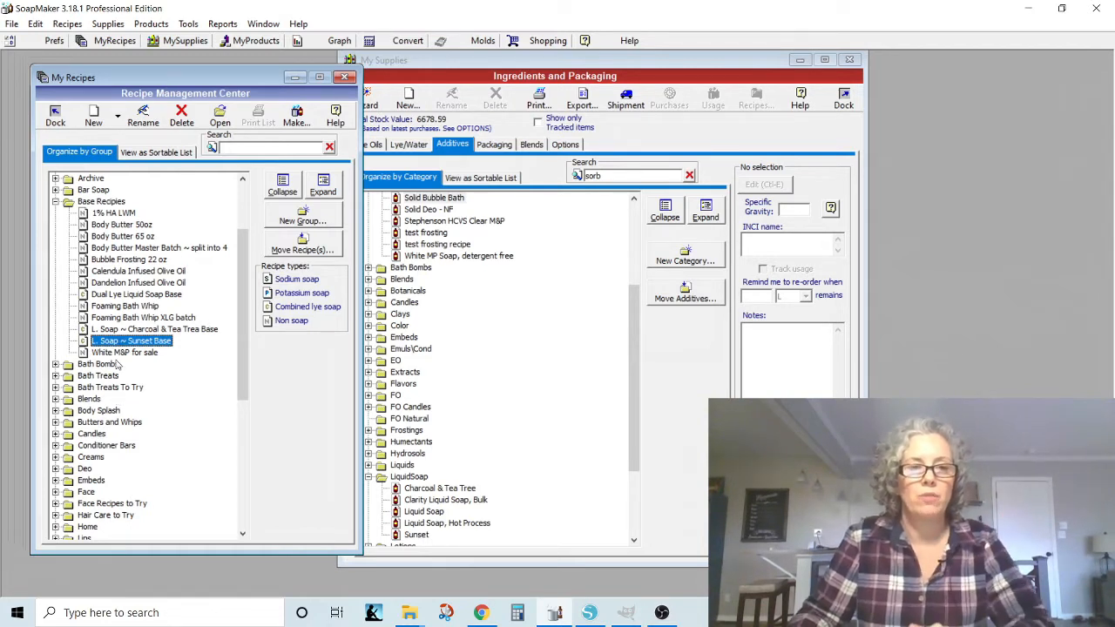
Step: Make and save a batch of the L. Soap ~ Sunset Base recipe dated 2021-03-27, and close the recipe
double_click(116, 343)
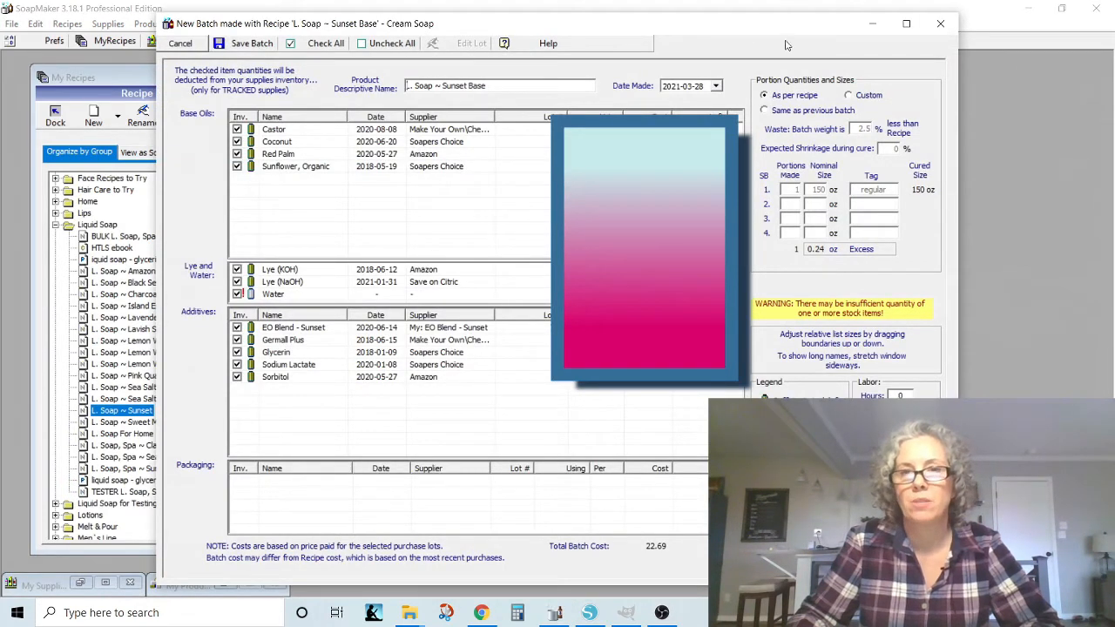
left_click(715, 86)
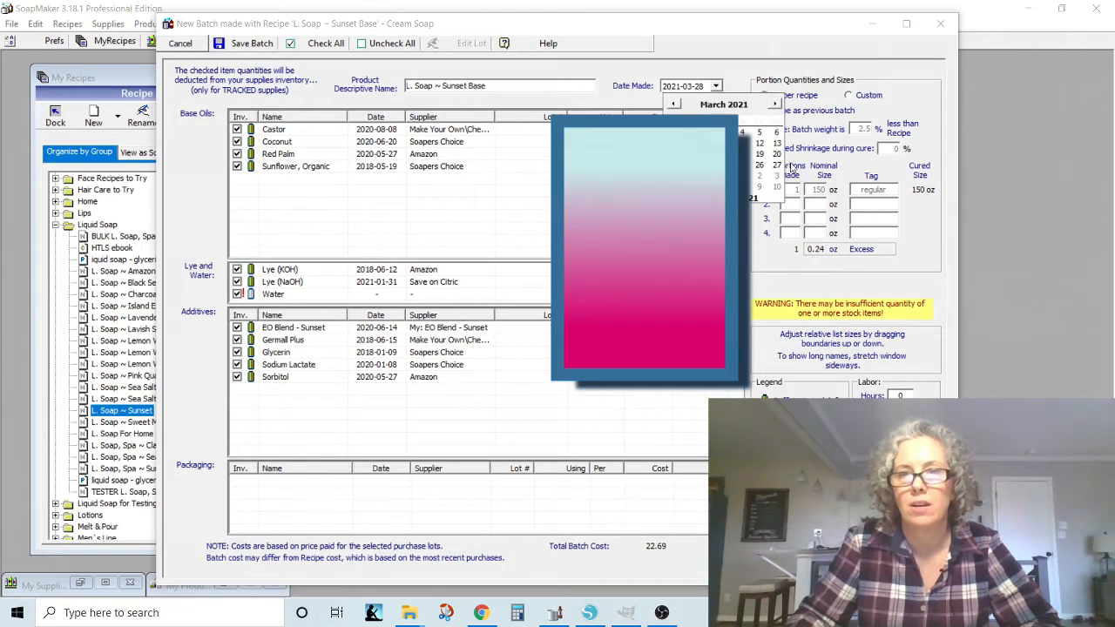
left_click(777, 165)
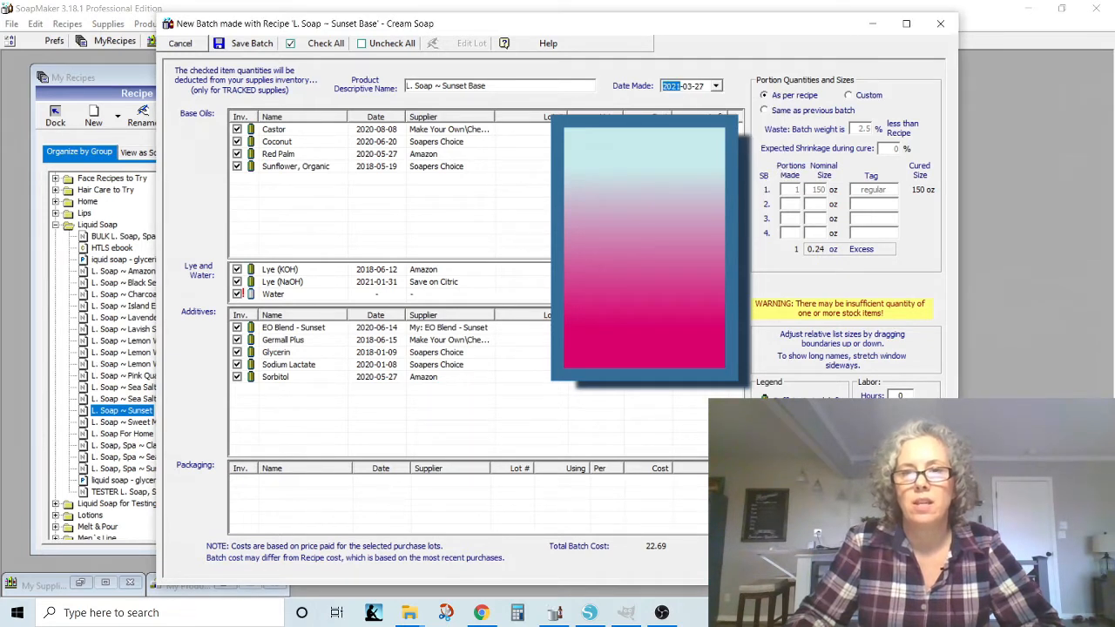
left_click(246, 43)
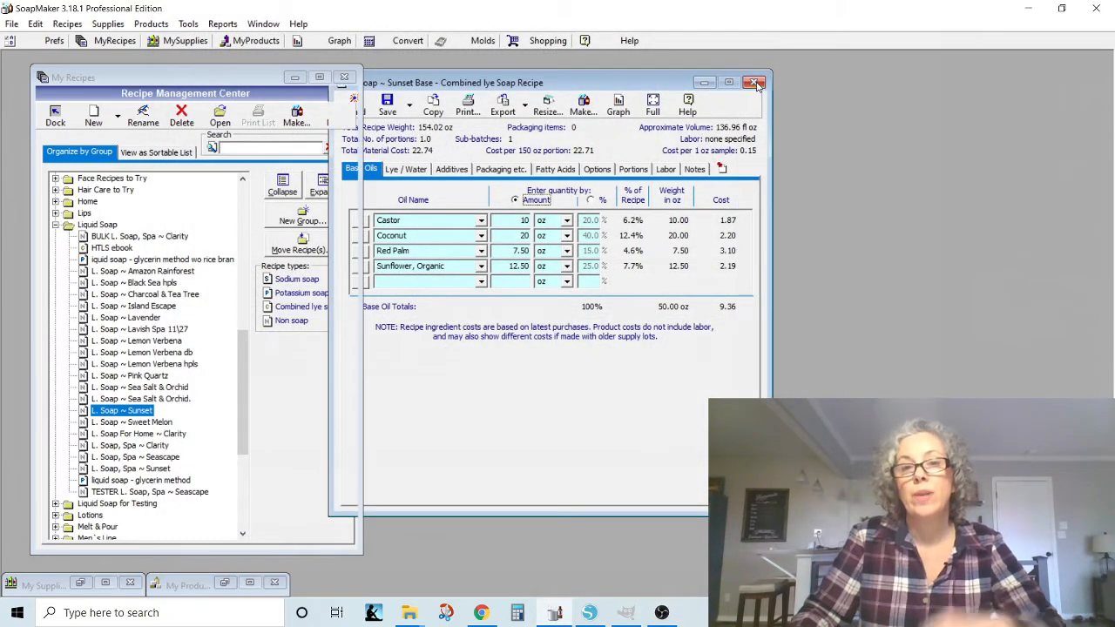
left_click(756, 82)
Step: Start moving the new L. Soap ~ Sunset Base batch from My Products to supplies for re-use
left_click(224, 583)
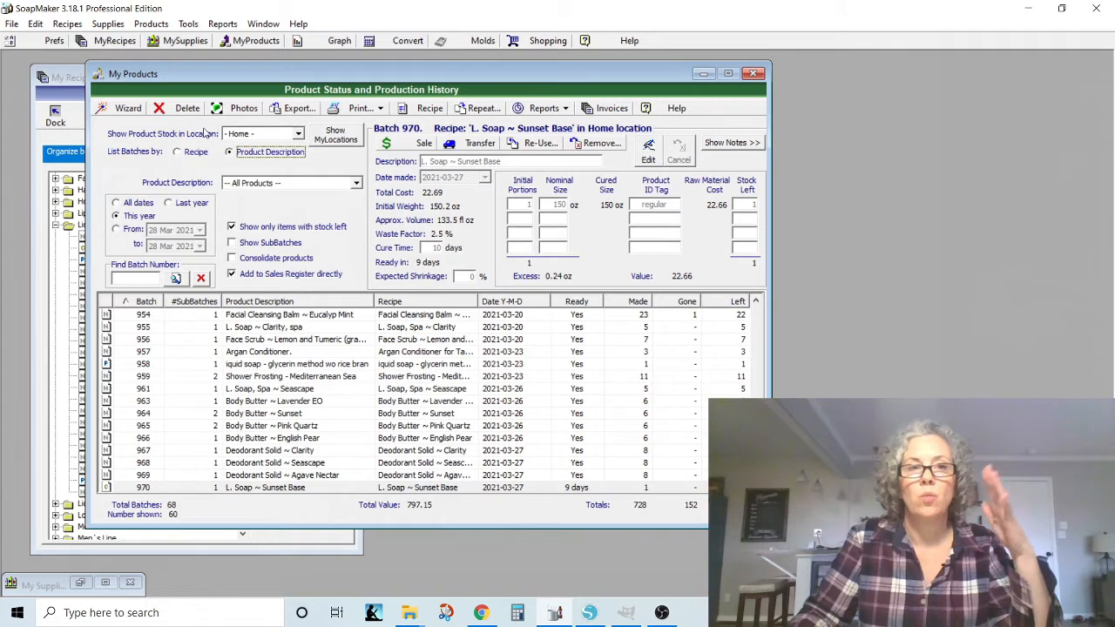
left_click(322, 487)
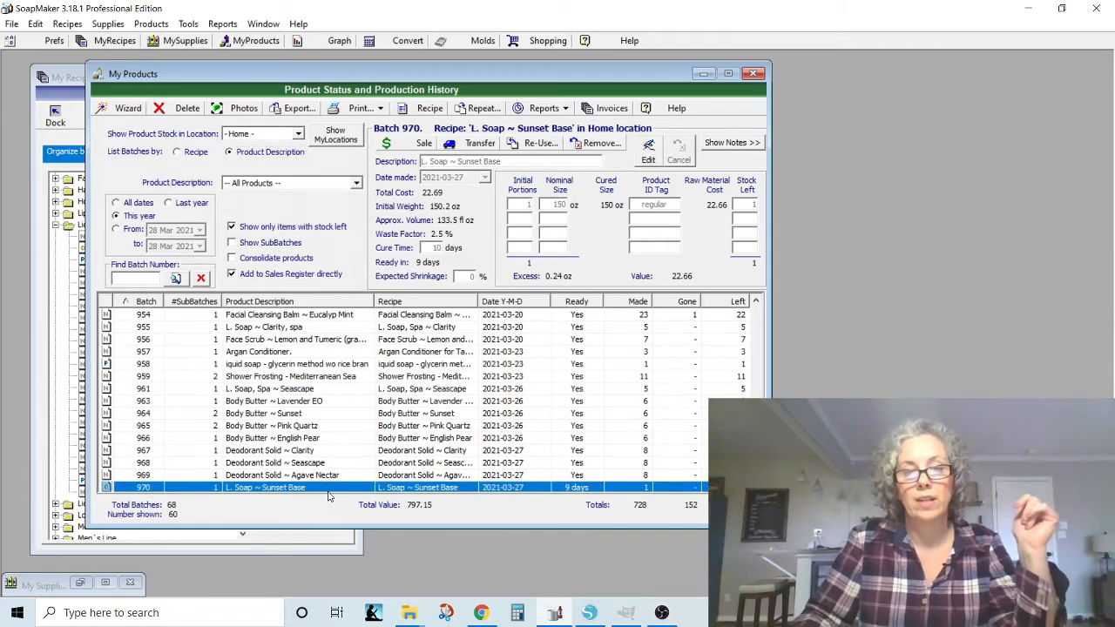
right_click(328, 493)
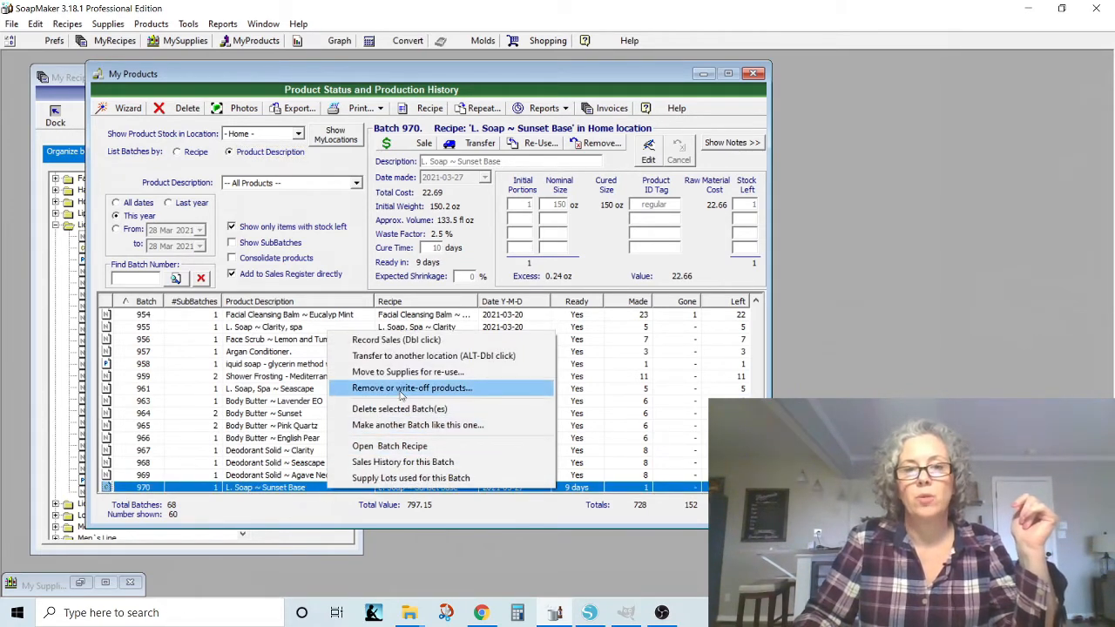
left_click(399, 374)
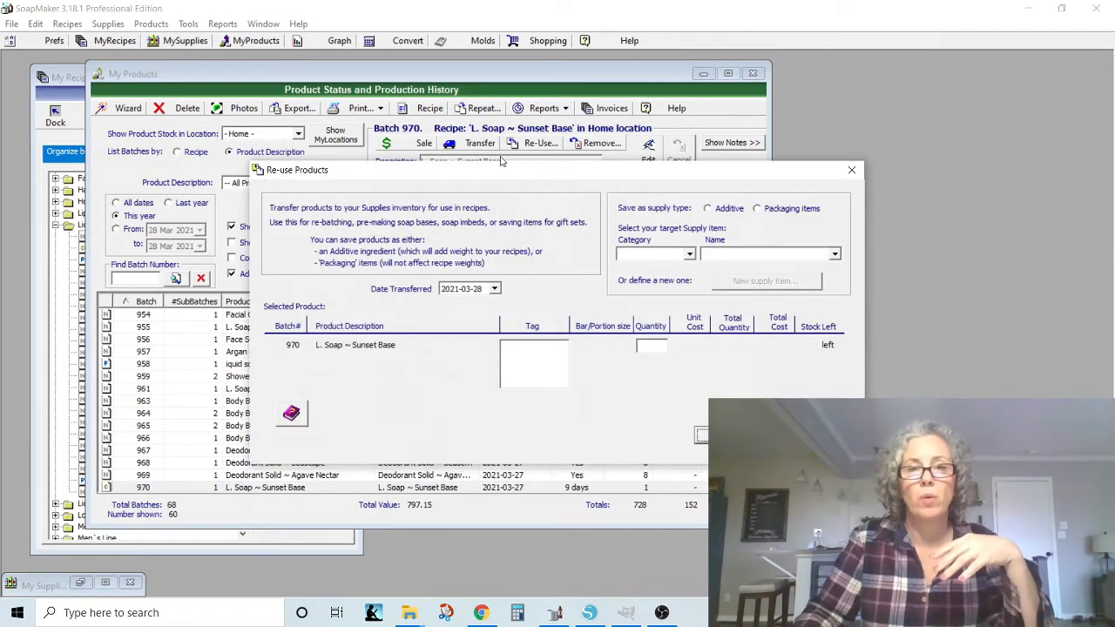
left_click_drag(497, 174, 319, 104)
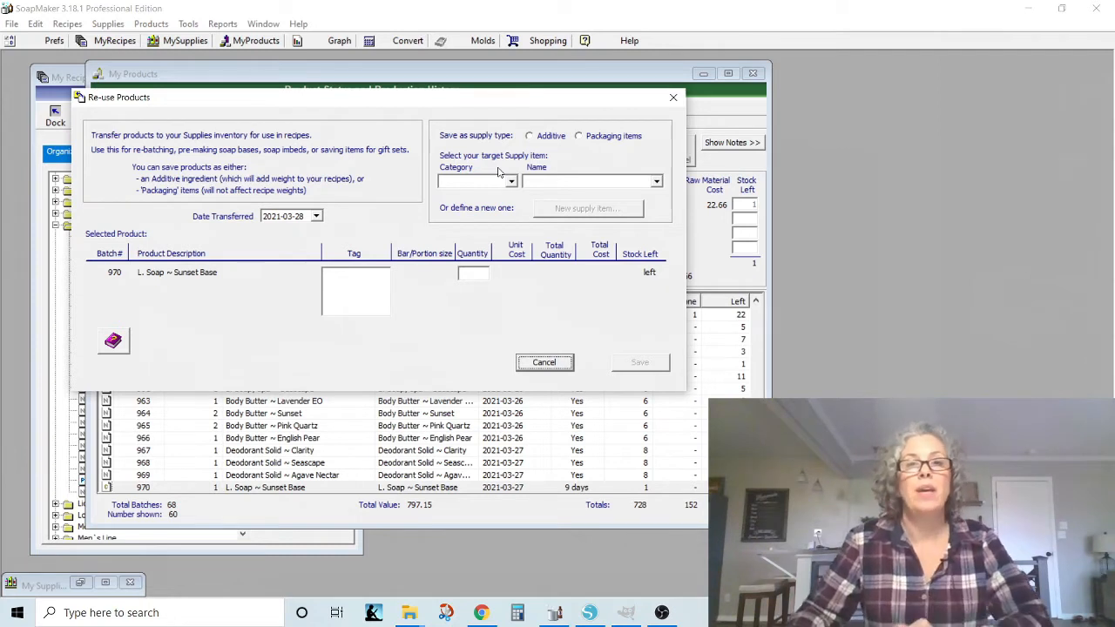
Step: Save the product as an Additive supply, targeting the existing Sunset item in the LiquidSoap category
left_click(530, 136)
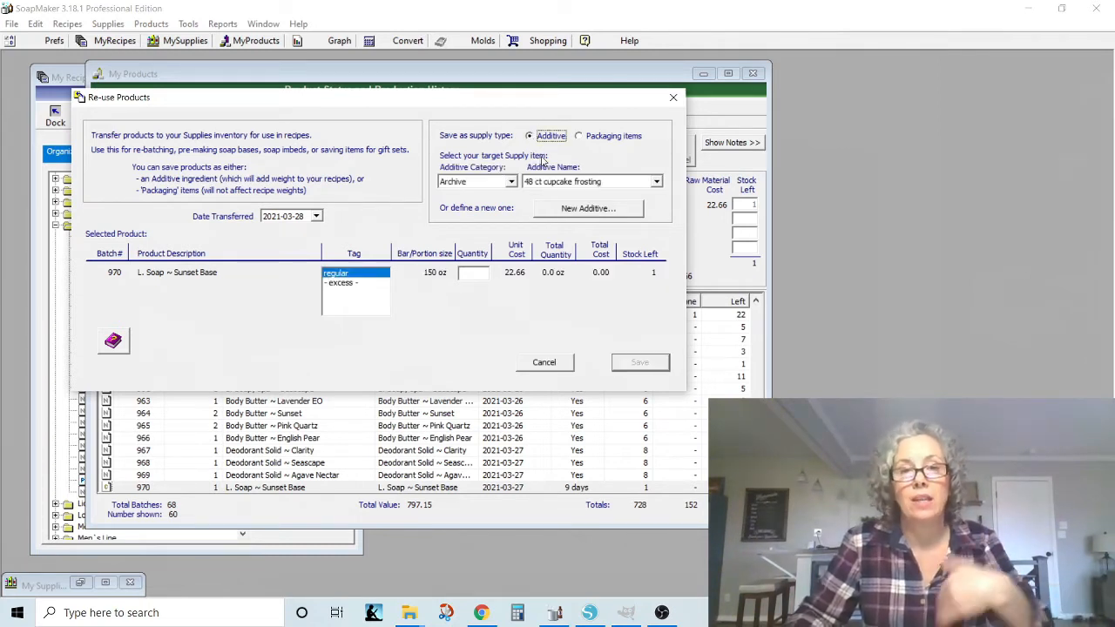
left_click(512, 183)
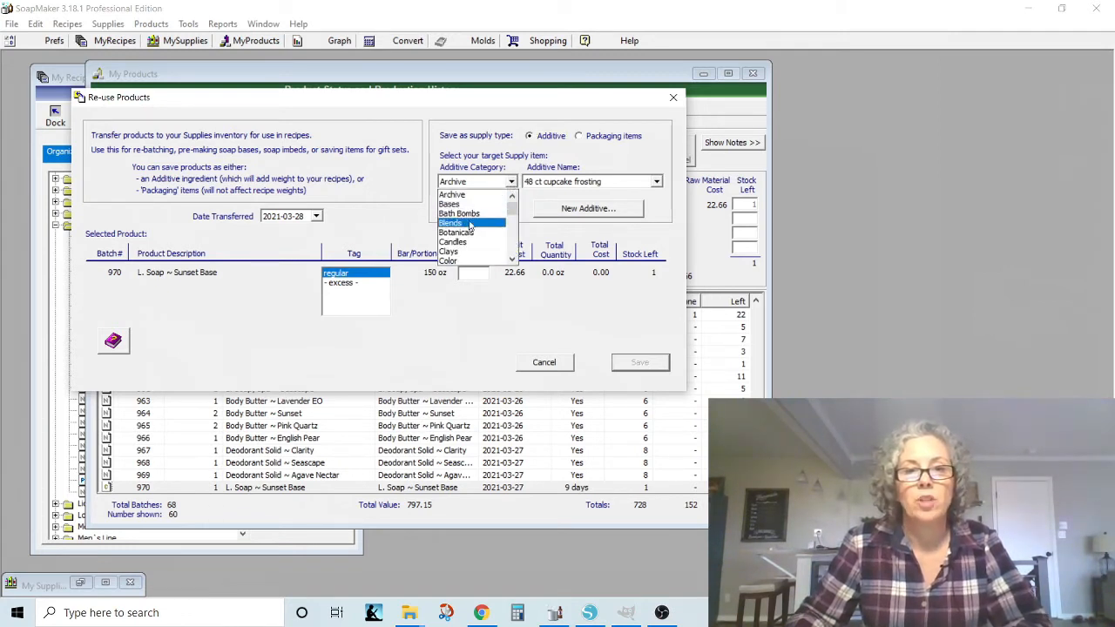
scroll(475, 231, "down", 4)
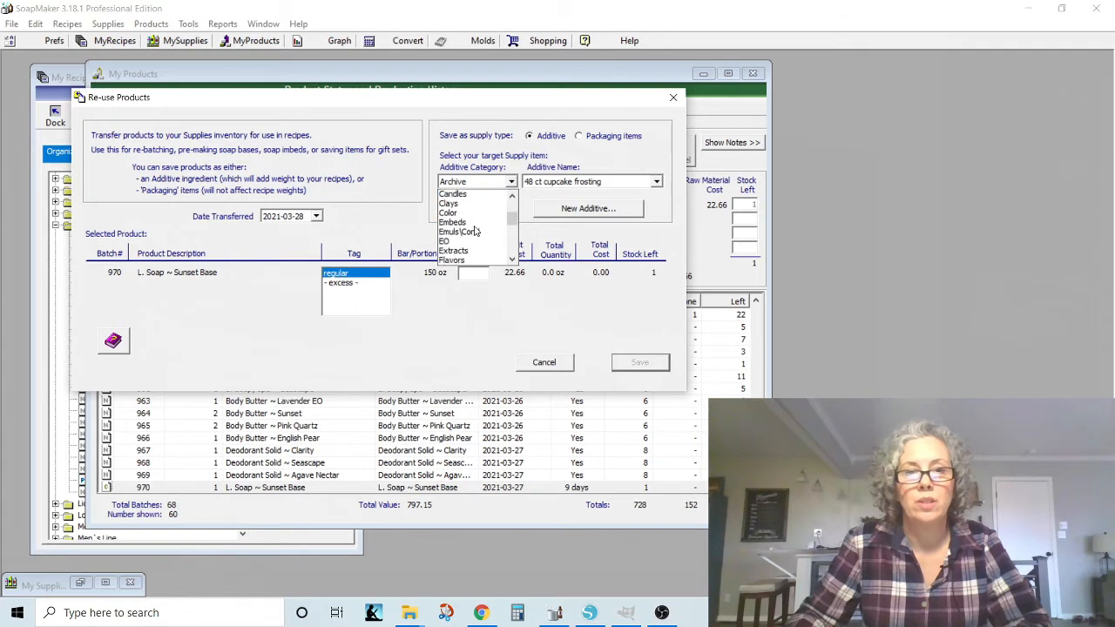
scroll(475, 230, "down", 6)
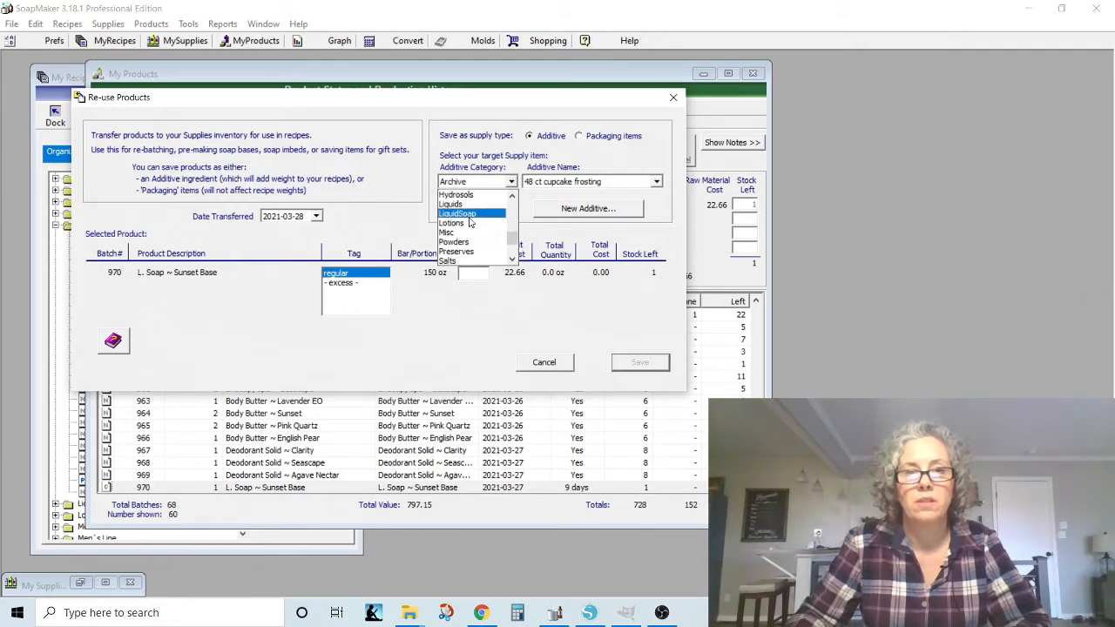
left_click(462, 213)
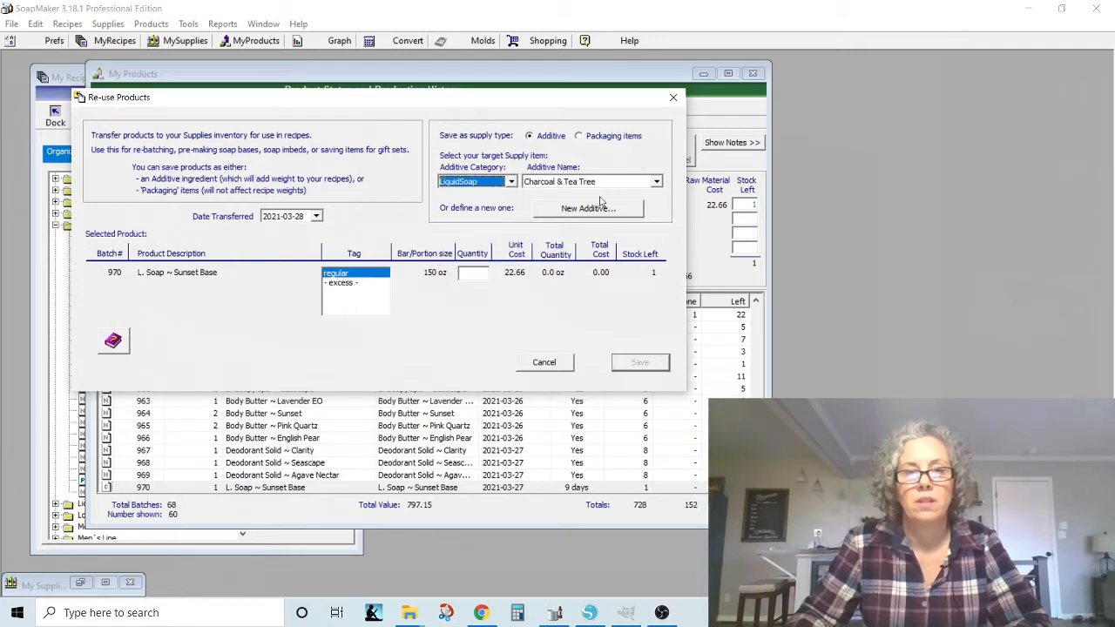
left_click(656, 181)
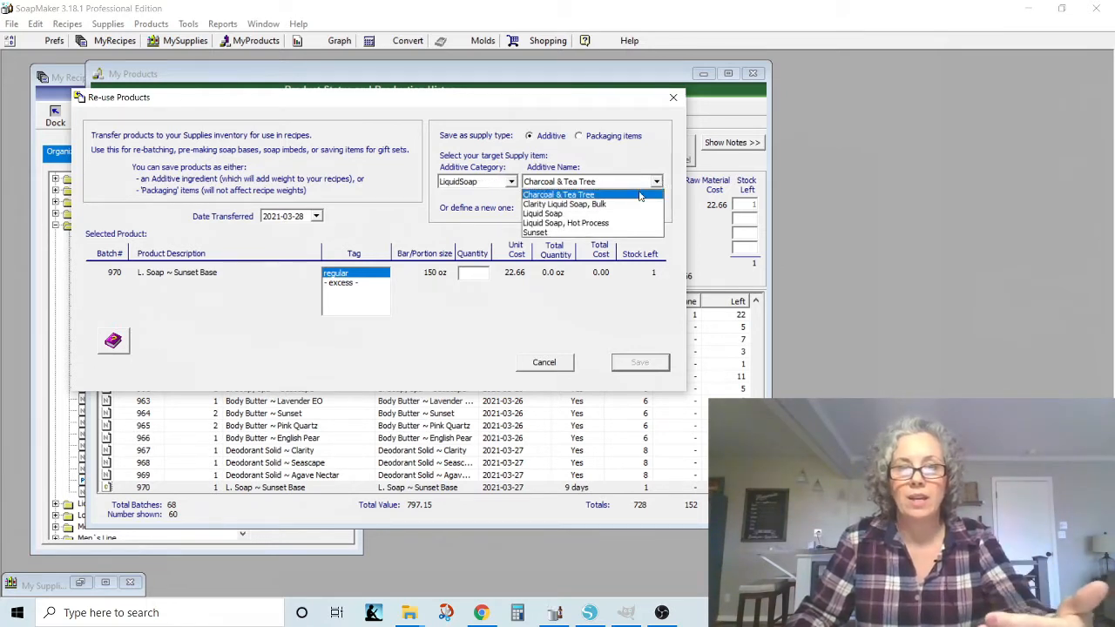
left_click(540, 233)
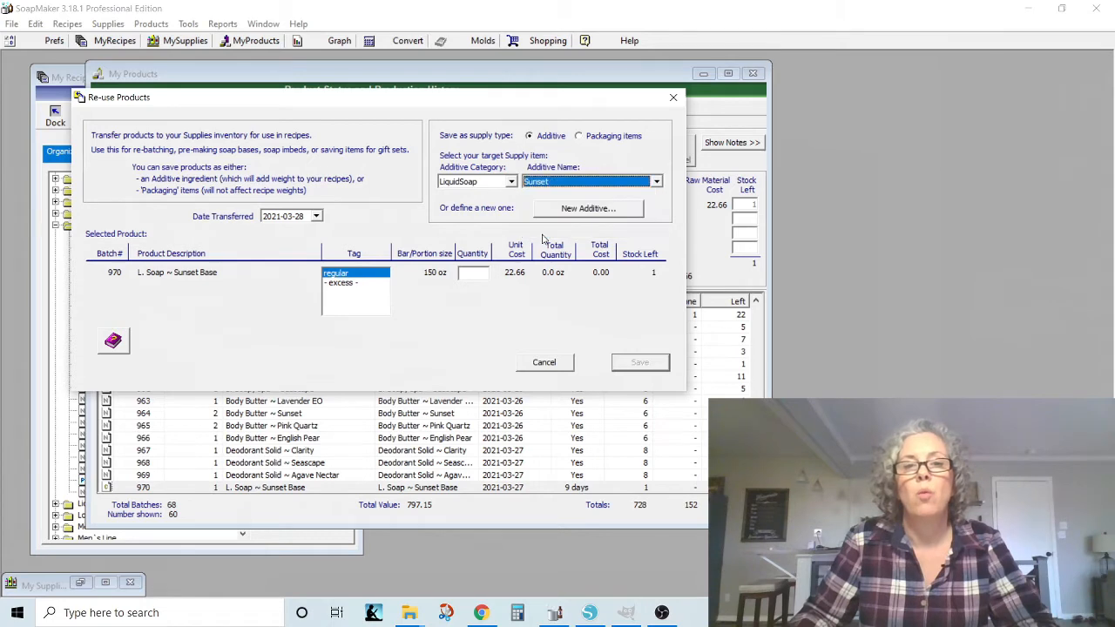
left_click(599, 212)
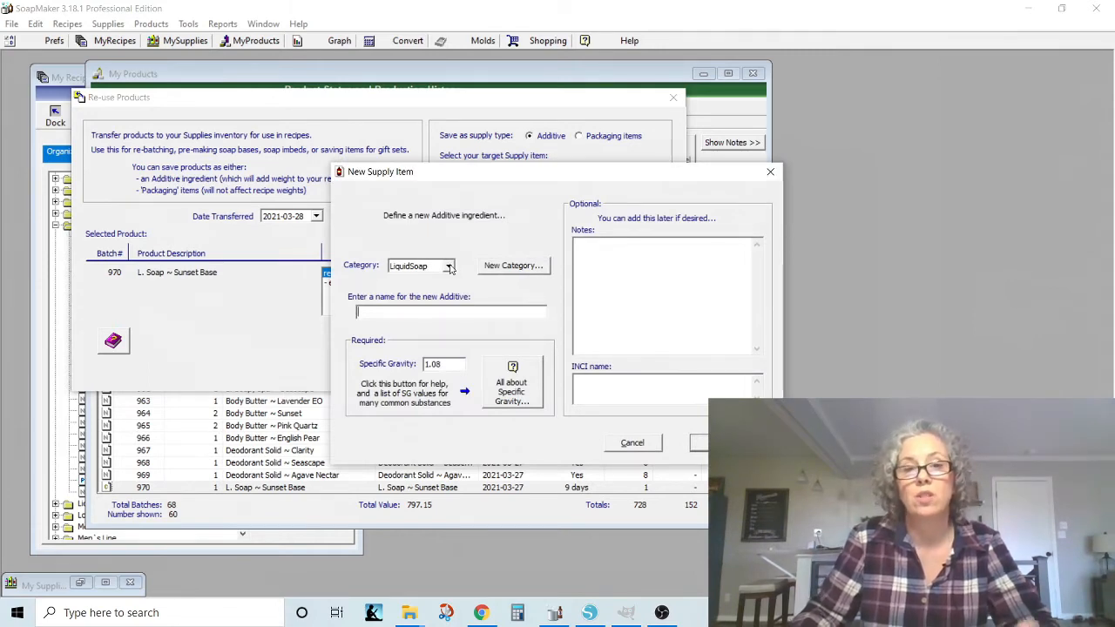
left_click(628, 444)
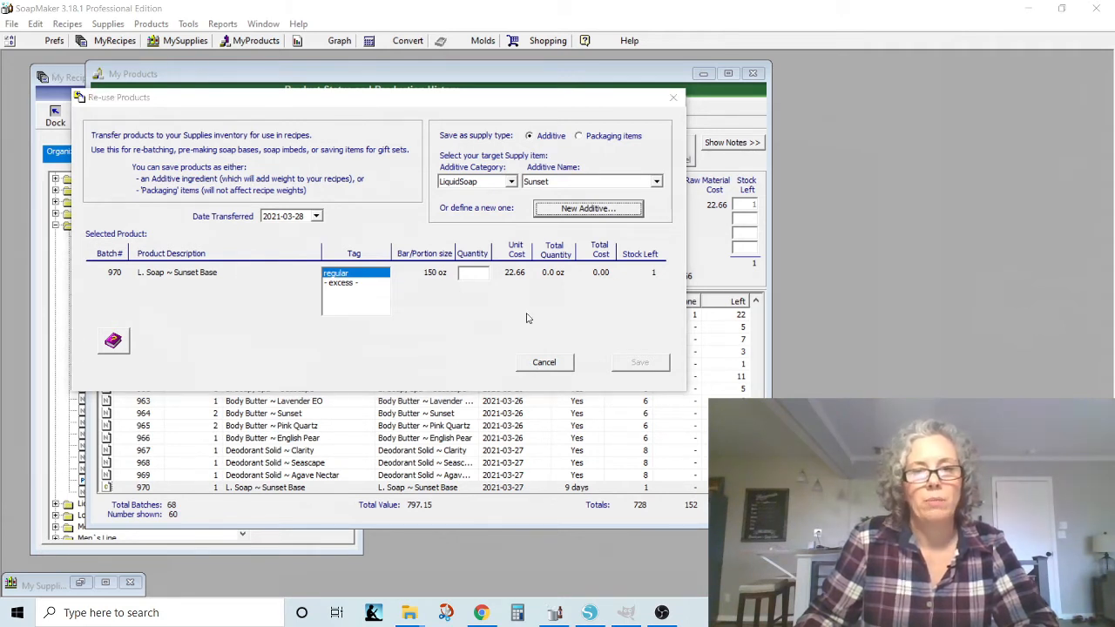
Step: Transfer a quantity of 1 regular portion to the Sunset supply, save, and close the reused products list
left_click(466, 274)
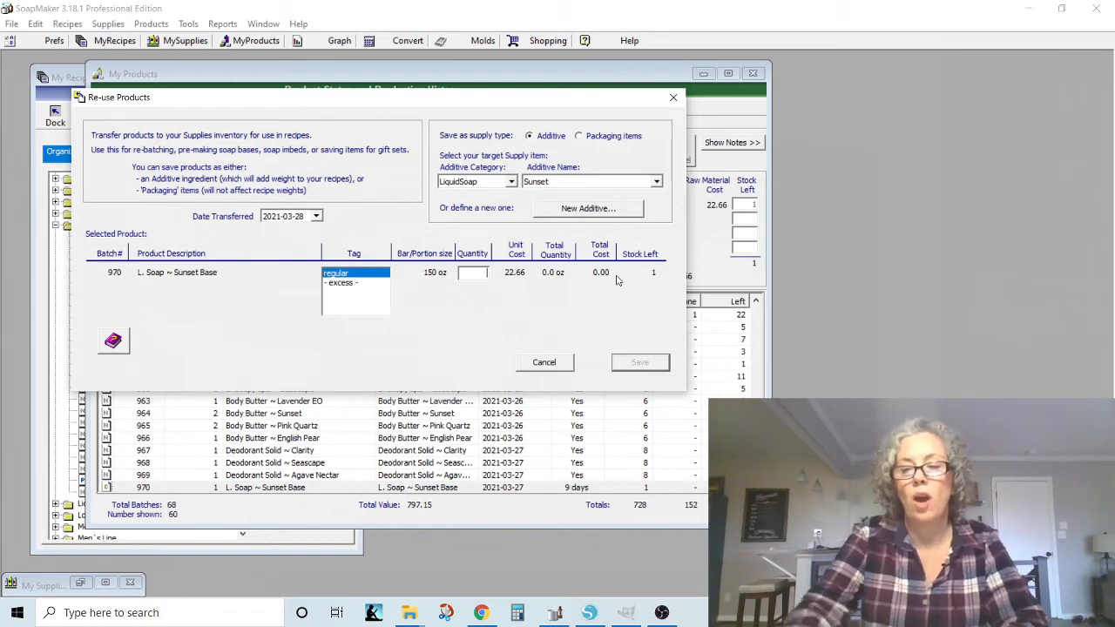
type("1")
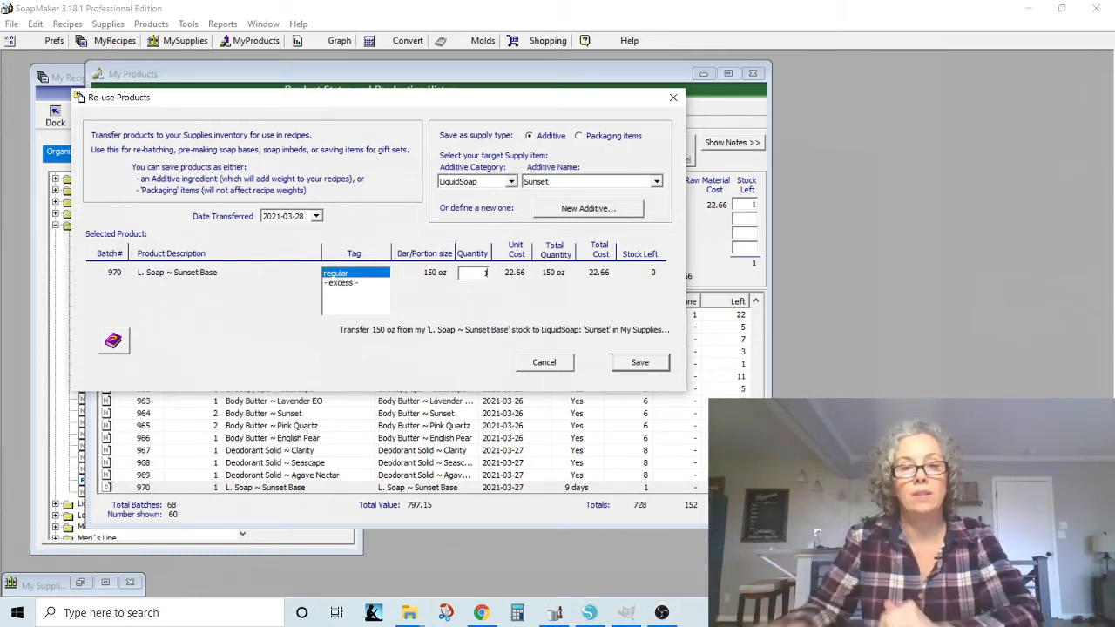
left_click(650, 366)
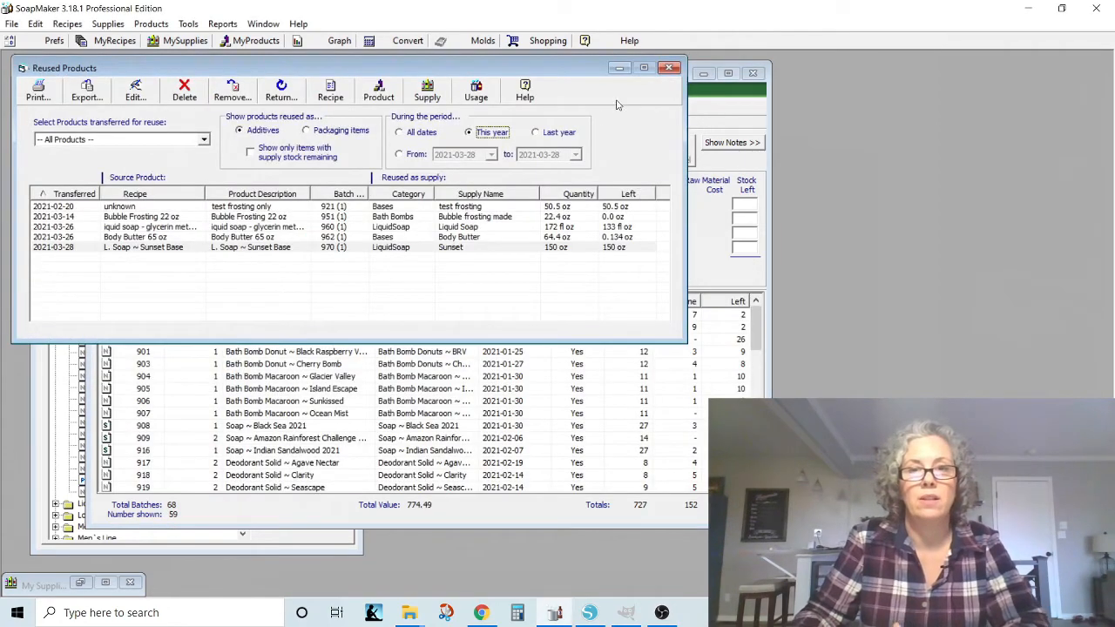
left_click(668, 68)
Step: Open the L. Soap ~ Sunset Base recipe from Base Recipes and examine its portion settings
left_click_drag(246, 74, 362, 82)
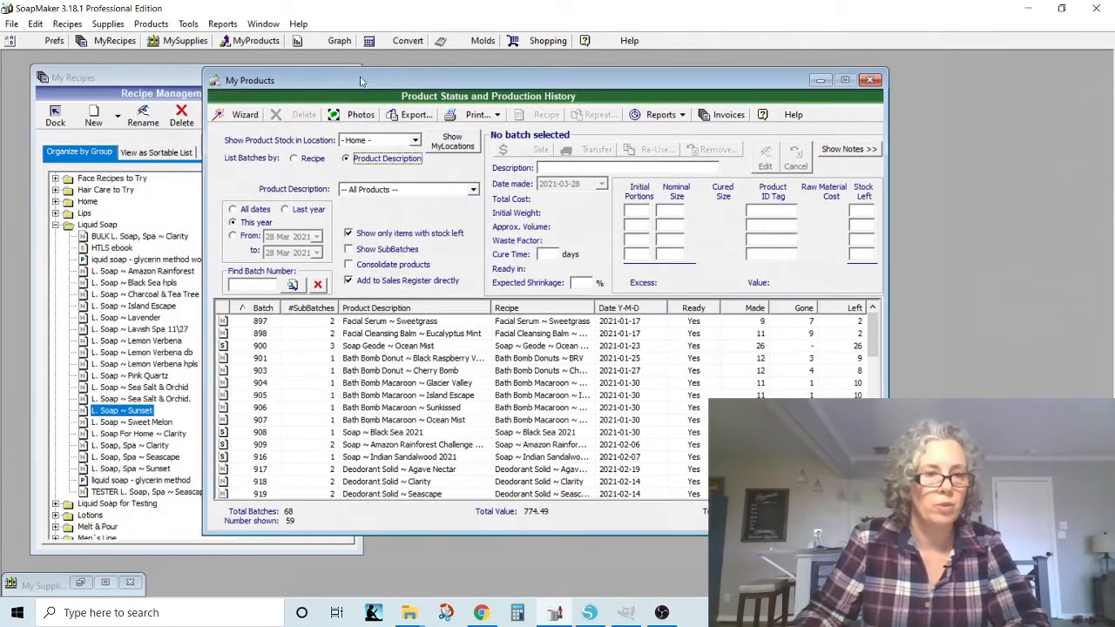
scroll(91, 370, "up", 10)
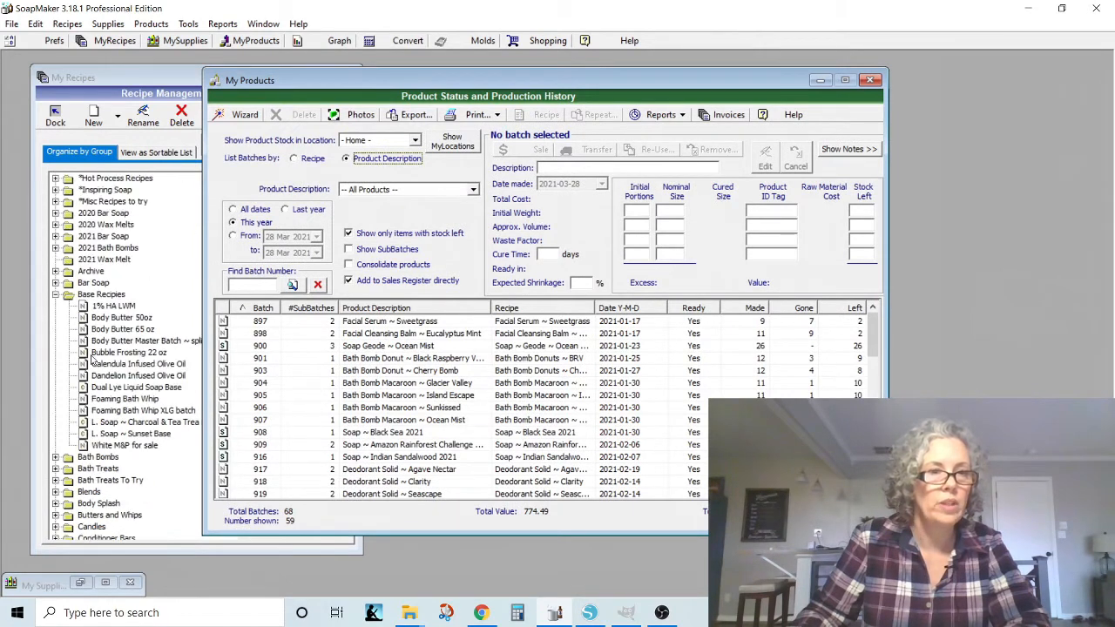
double_click(117, 435)
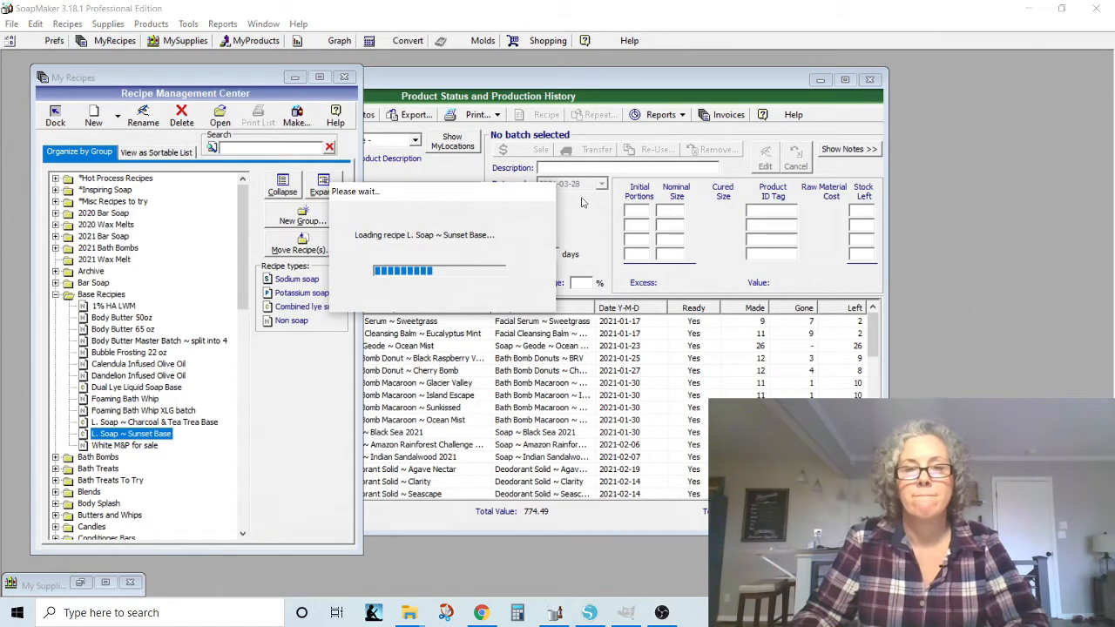
left_click(676, 187)
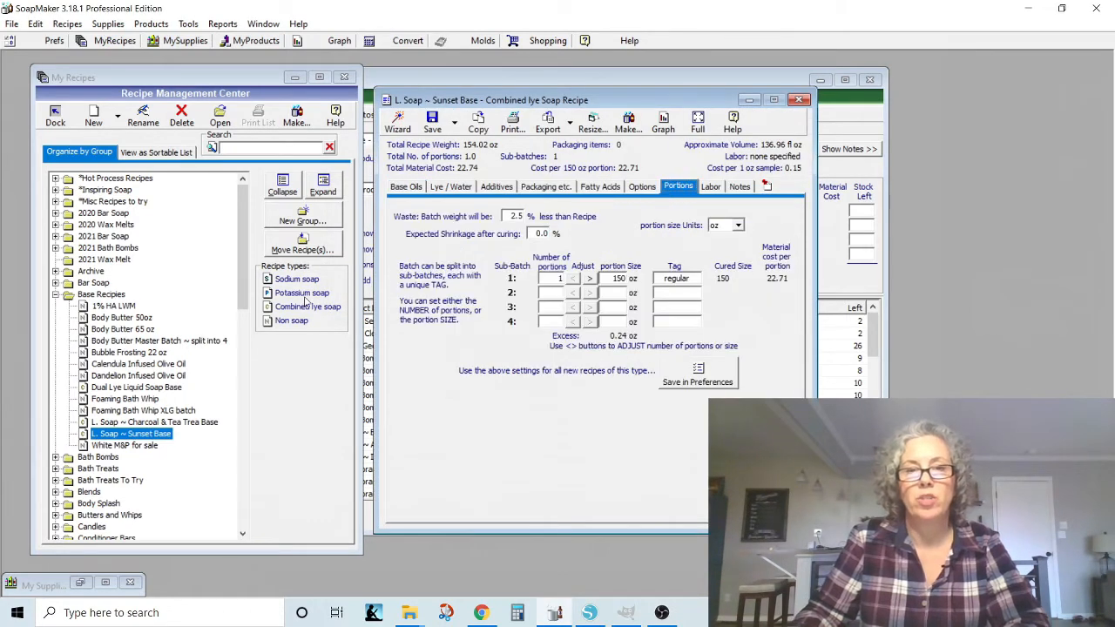
Step: Close the L. Soap ~ Sunset Base recipe and check the most recent batches listed in My Products
left_click_drag(544, 99, 379, 71)
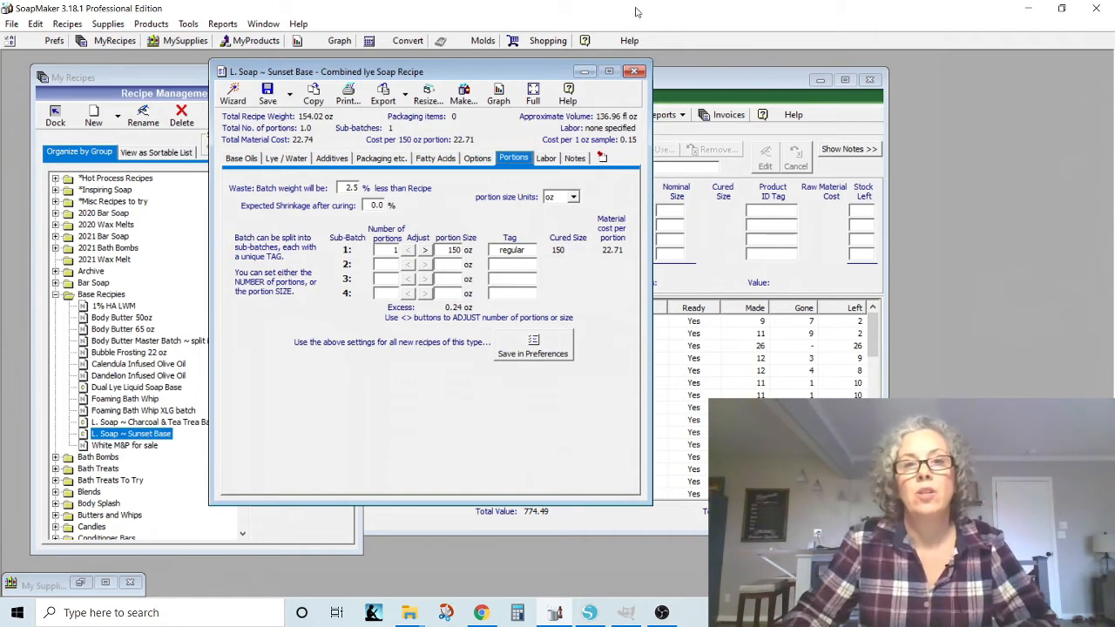
left_click(635, 71)
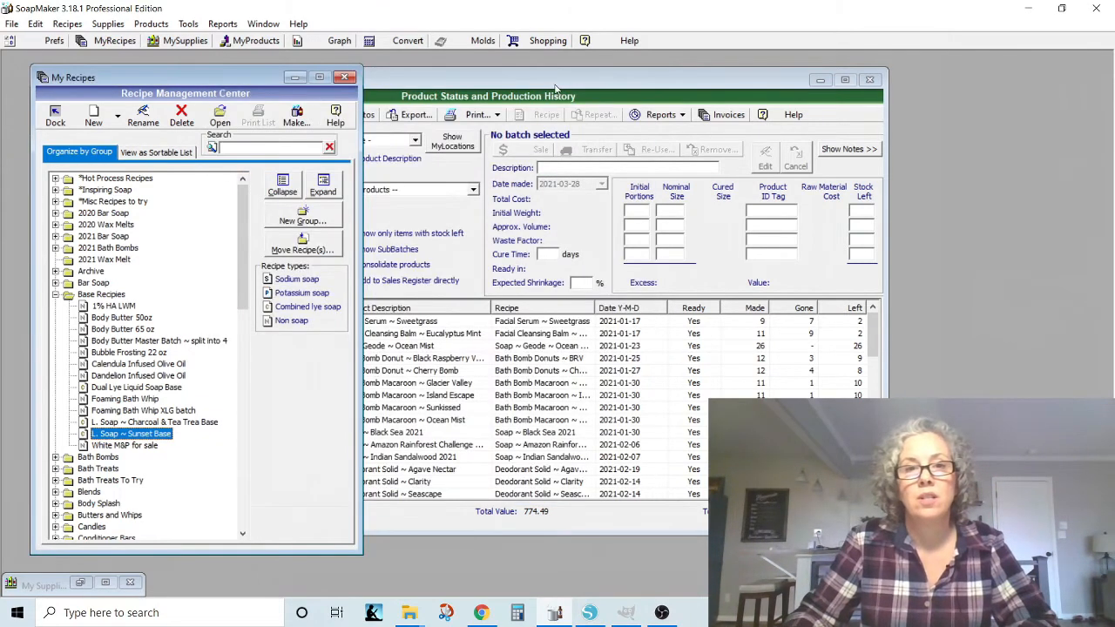
left_click(555, 87)
scroll(405, 435, "down", 10)
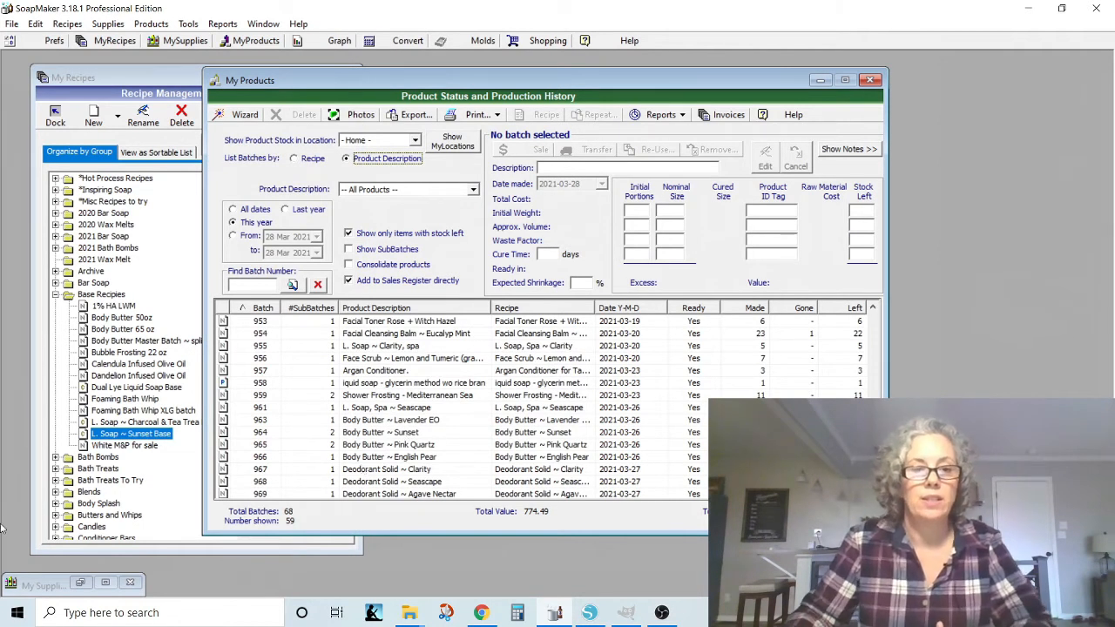
Step: Check the purchase history of the Sunset additive in the LiquidSoap category of My Supplies, and close the history
left_click(79, 583)
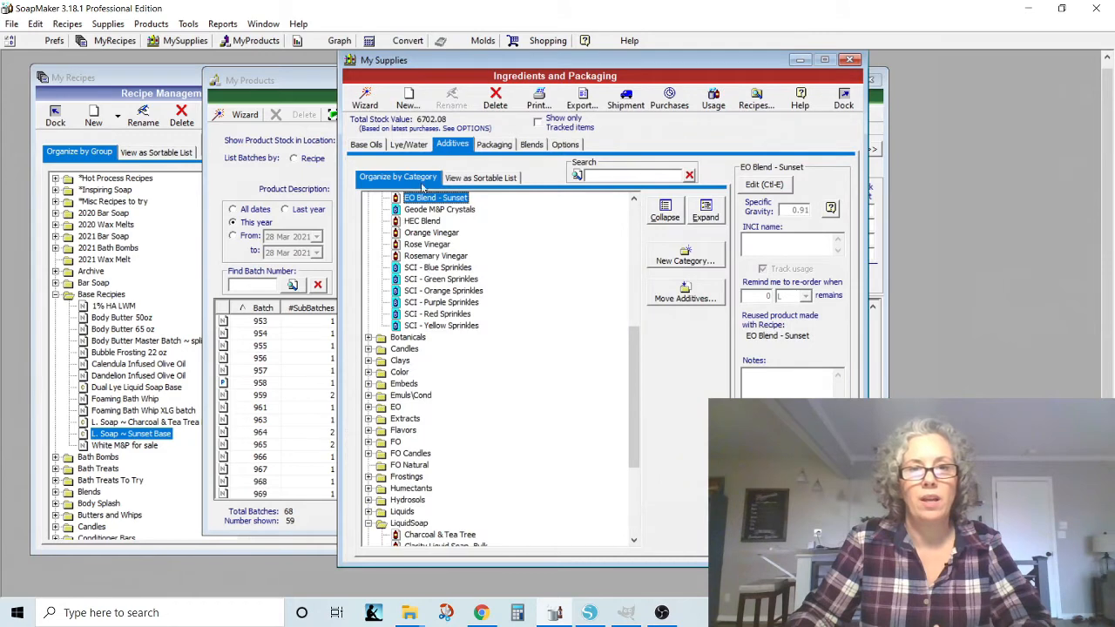
scroll(457, 348, "down", 4)
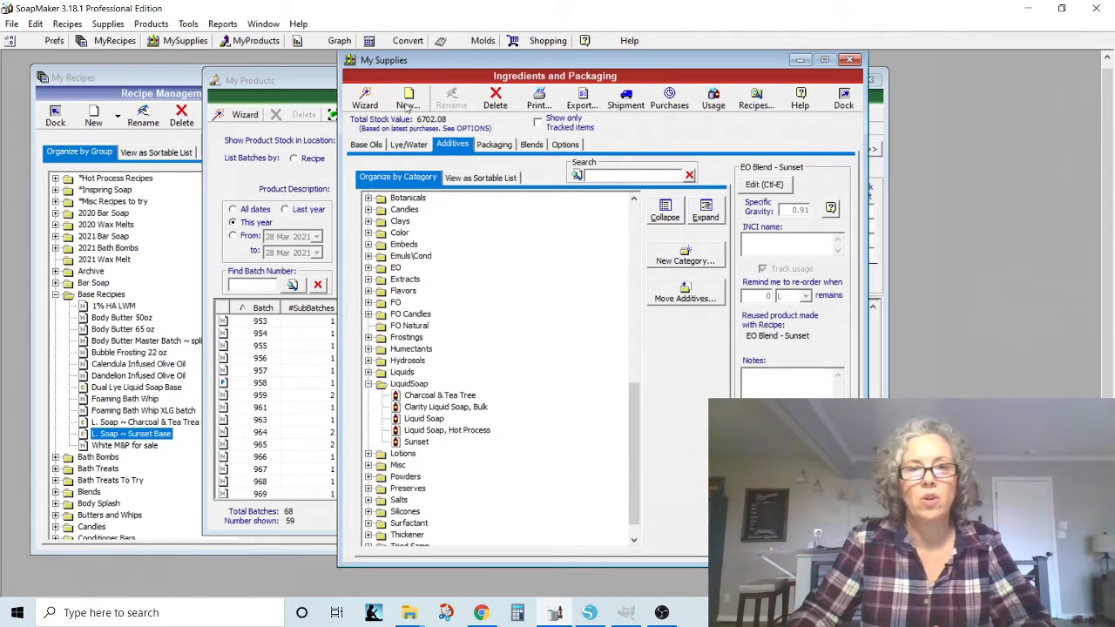
left_click_drag(368, 65, 287, 63)
left_click(333, 438)
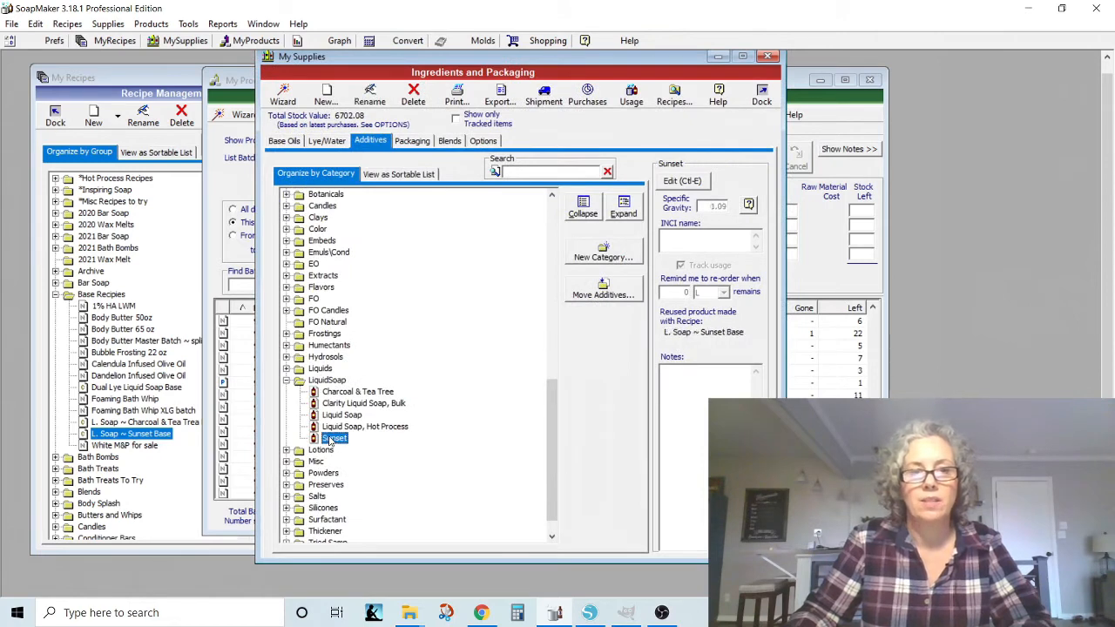
left_click(588, 97)
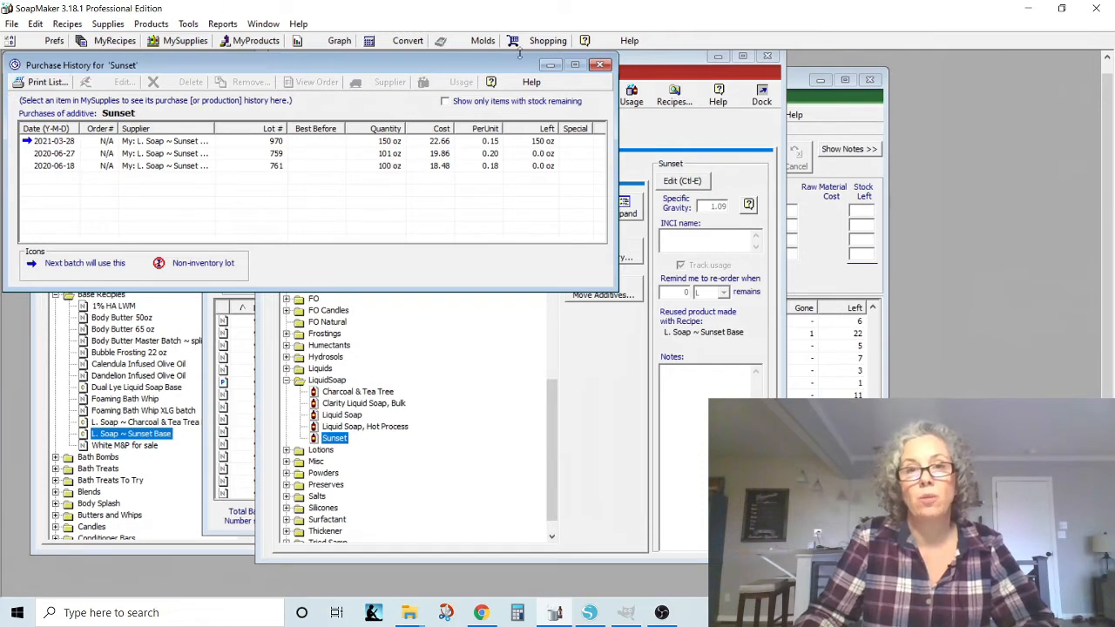
left_click(599, 64)
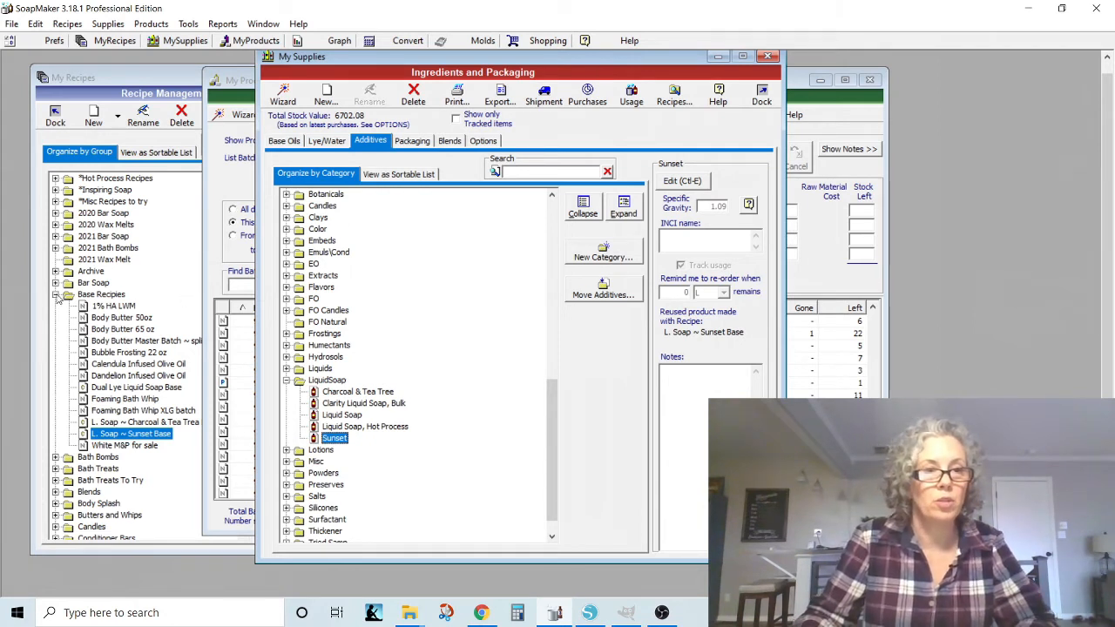
Step: Open the L. Soap, Spa ~ Sunset recipe from the Liquid Soap group in My Recipes
left_click(124, 77)
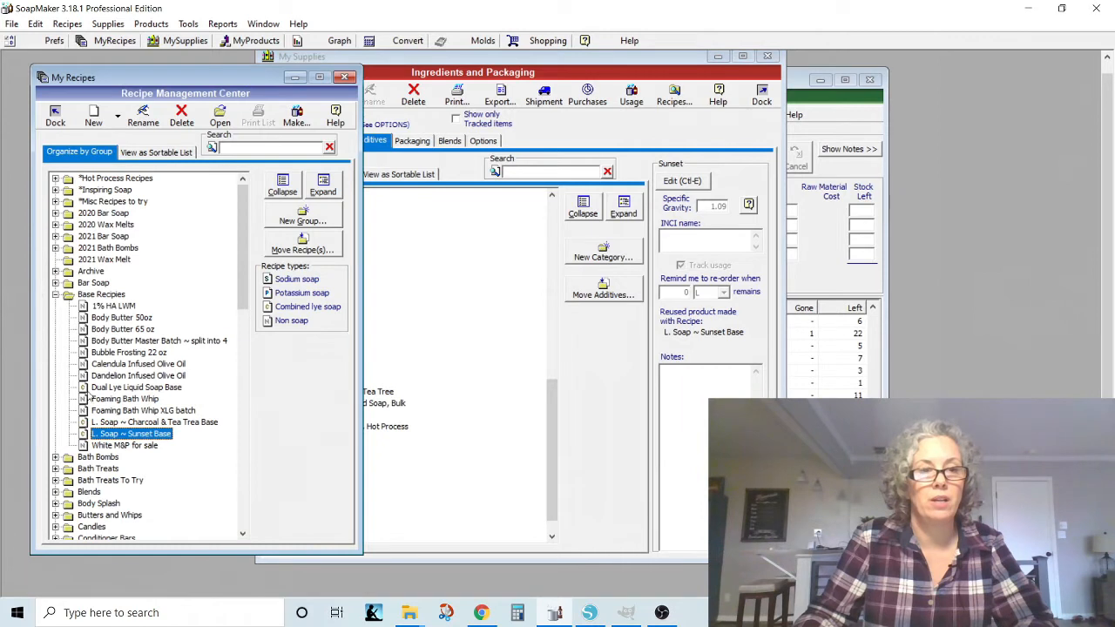
left_click(55, 295)
scroll(75, 400, "down", 11)
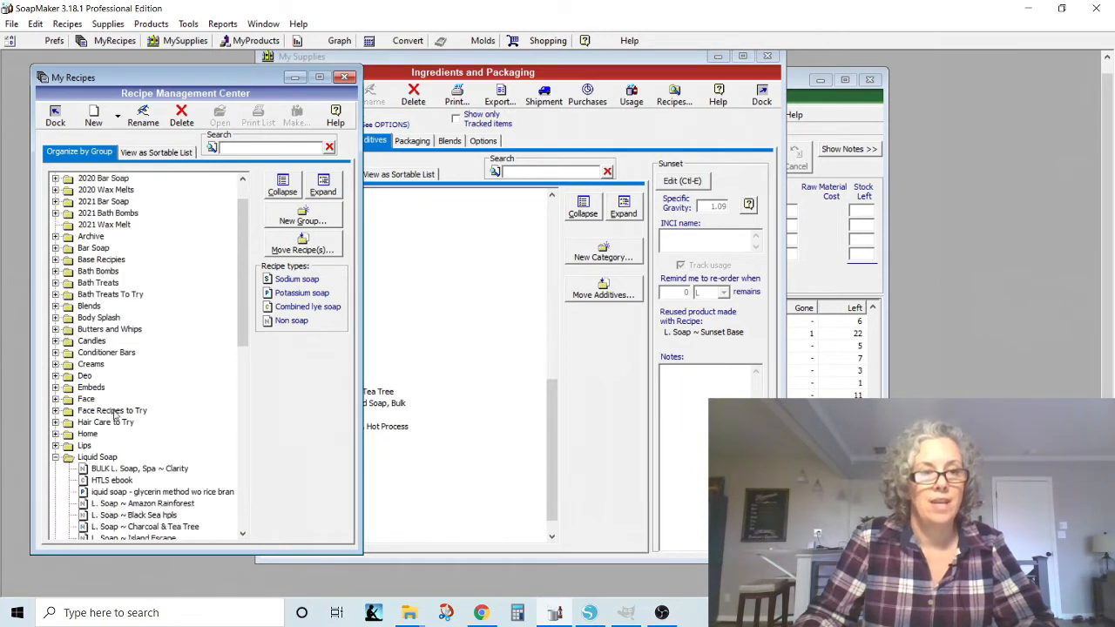
scroll(129, 387, "up", 1)
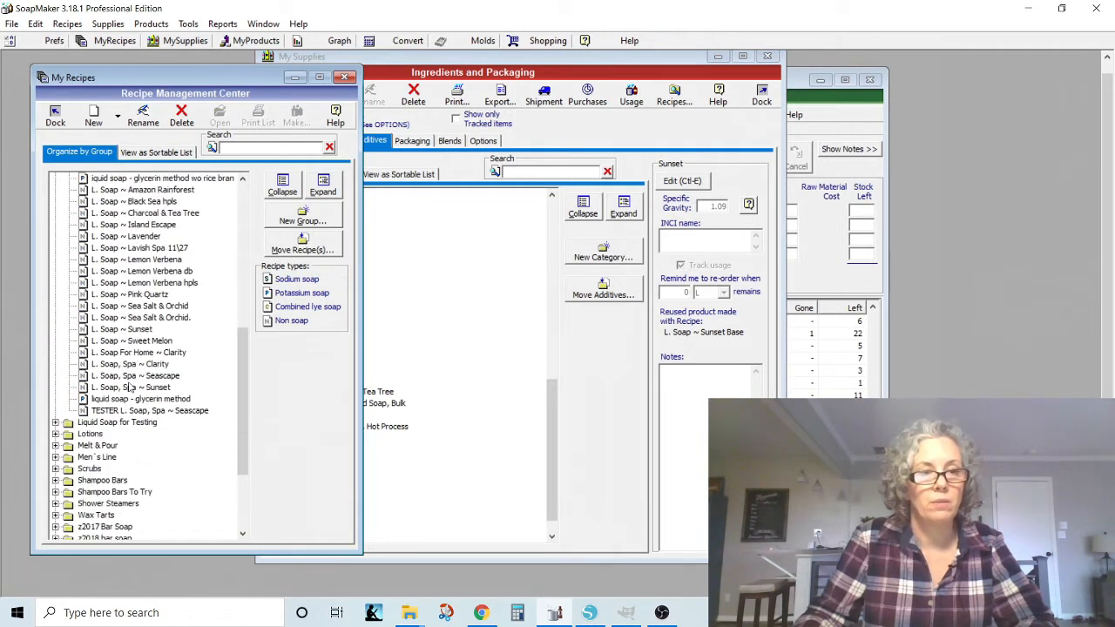
left_click(131, 387)
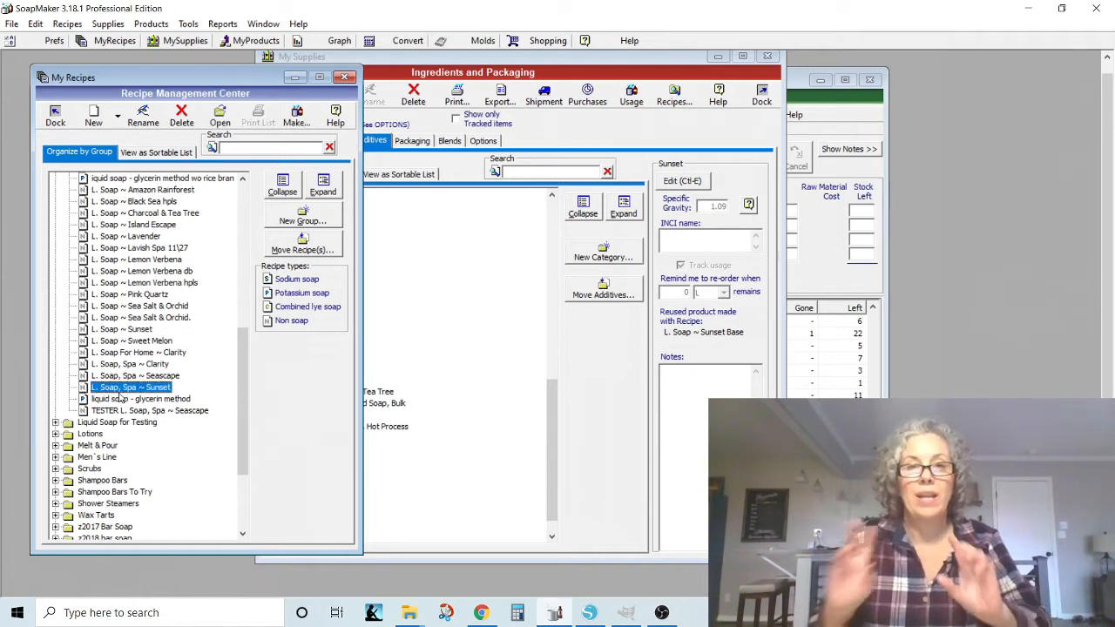
double_click(119, 392)
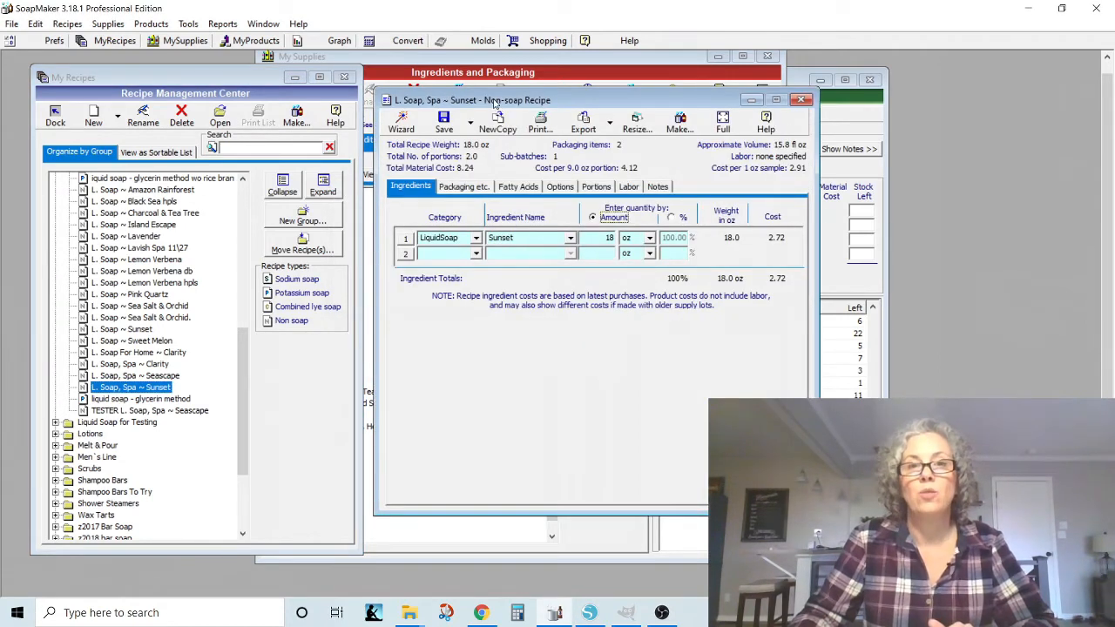
Step: Review the packaging, portion settings and ingredients of the L. Soap, Spa ~ Sunset recipe
left_click_drag(492, 101, 390, 99)
left_click(363, 186)
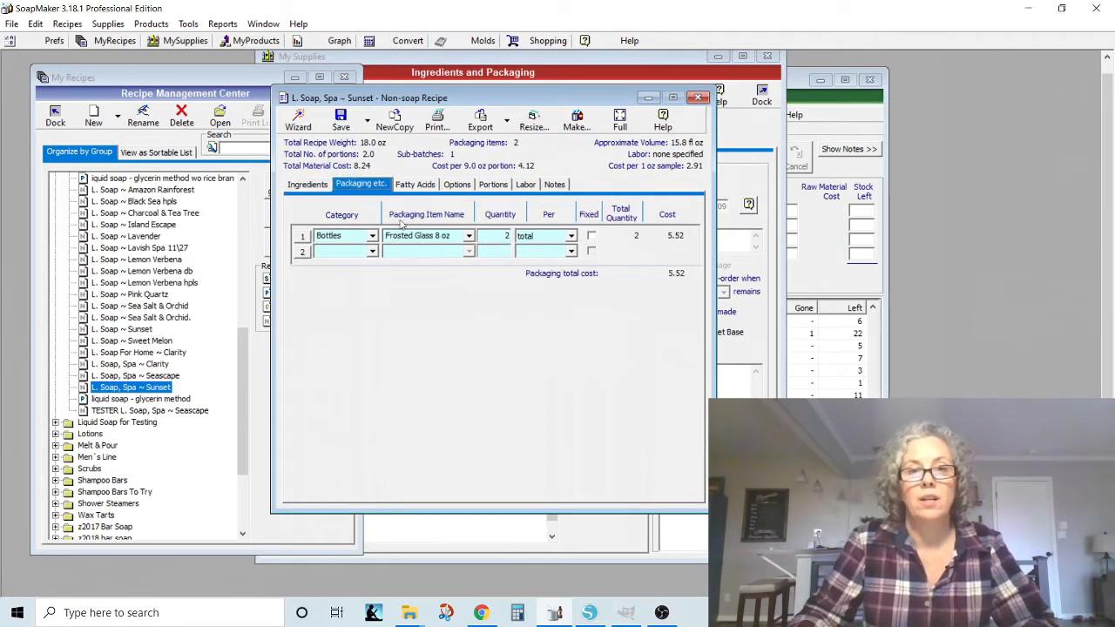
left_click(493, 184)
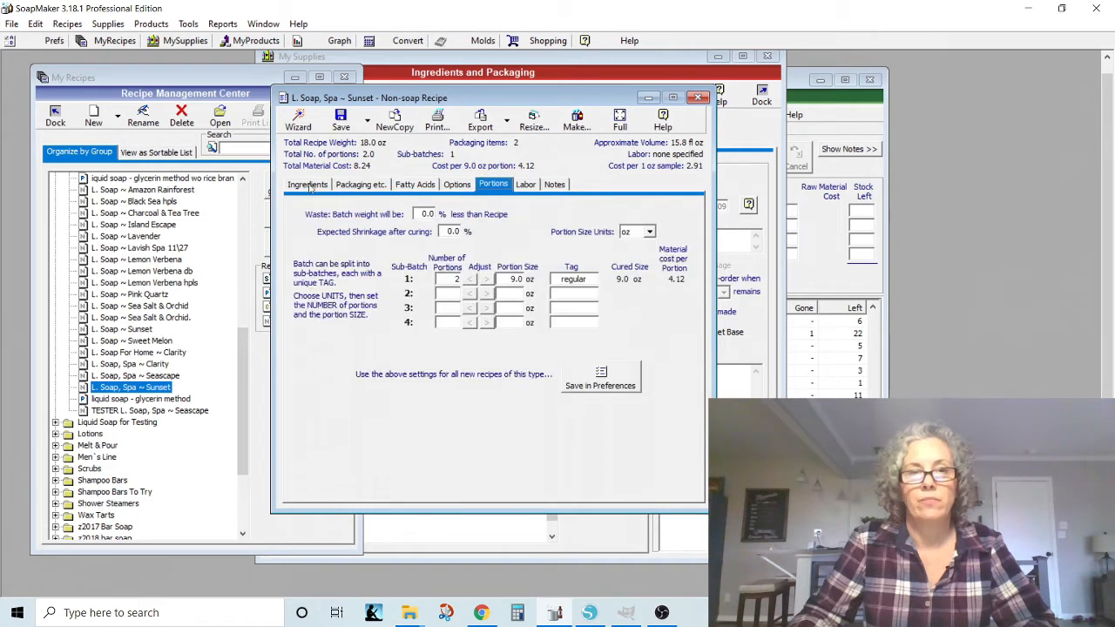
left_click(299, 187)
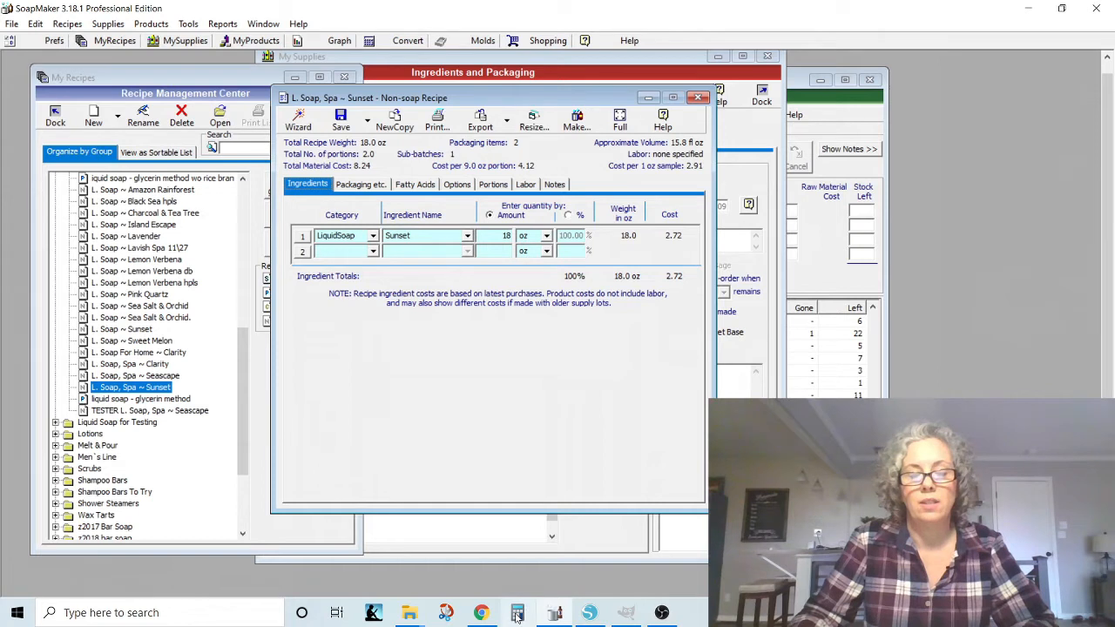
Step: Set the recipe's Sunset ingredient amount to 36 oz and its Frosted Glass 8 oz bottle quantity to 4
left_click(503, 236)
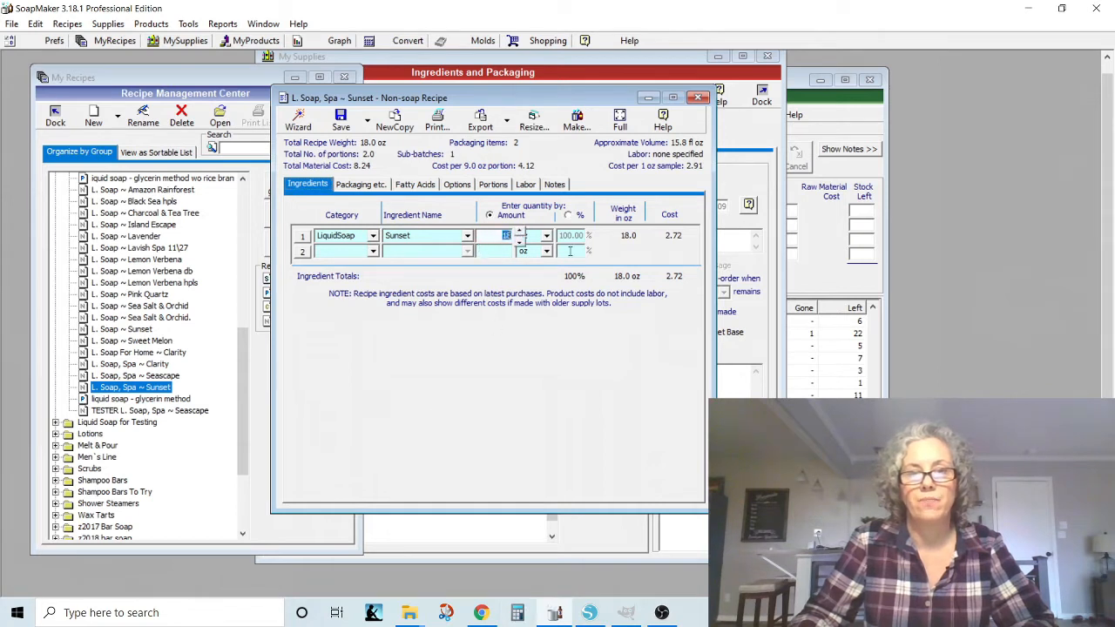
type("36")
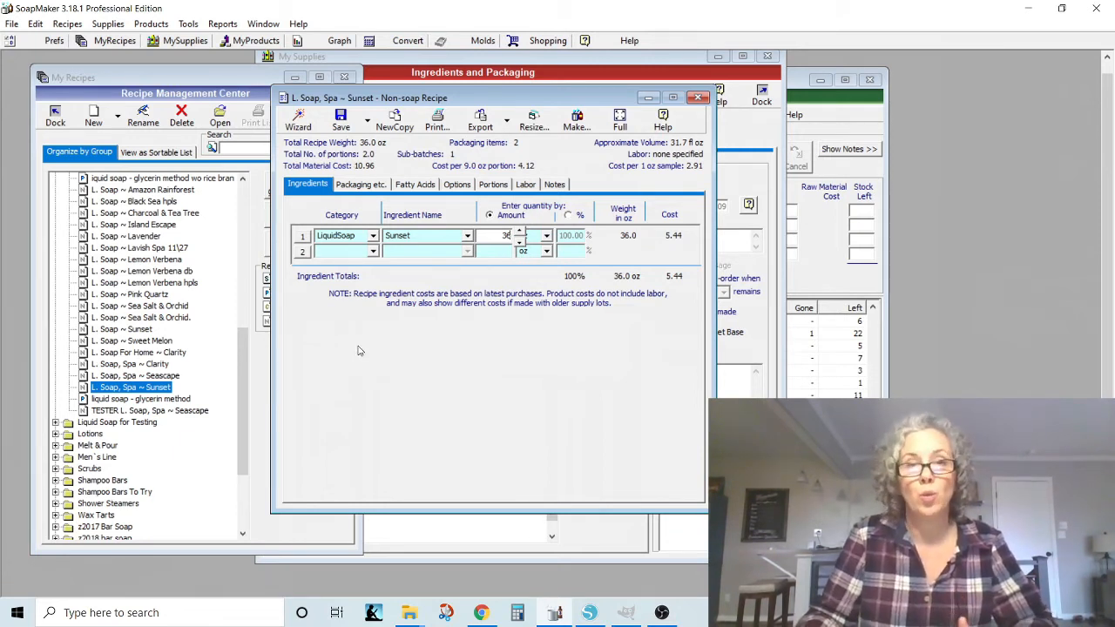
left_click(358, 185)
left_click_drag(500, 236, 532, 238)
type("4")
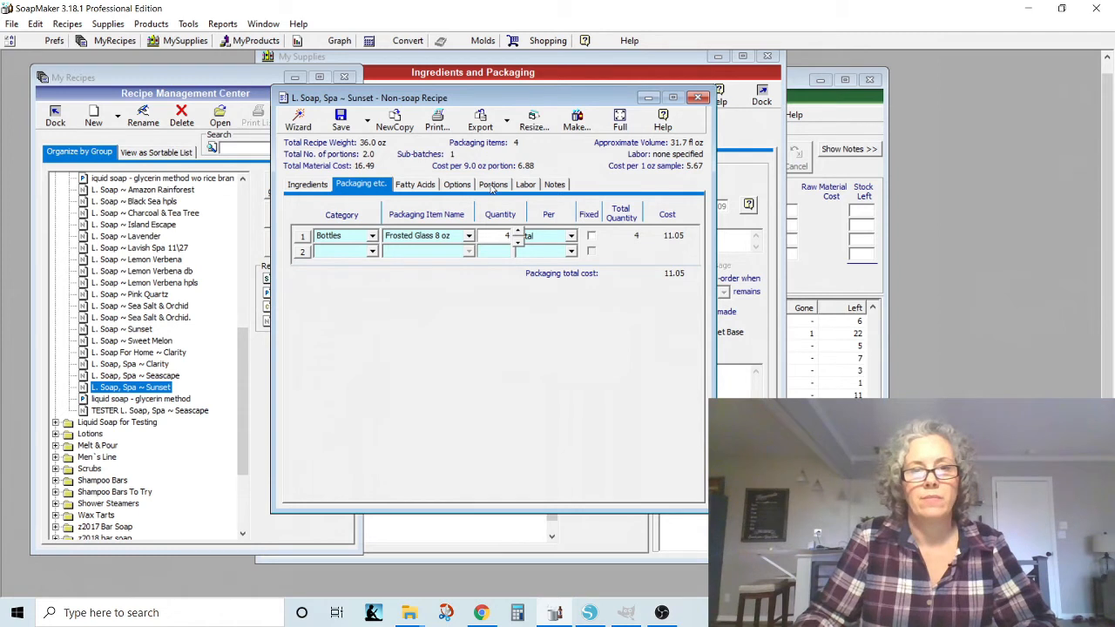
Step: Set the regular sub-batch of the L. Soap, Spa ~ Sunset recipe to 4 portions
left_click(494, 185)
left_click(486, 278)
left_click(486, 279)
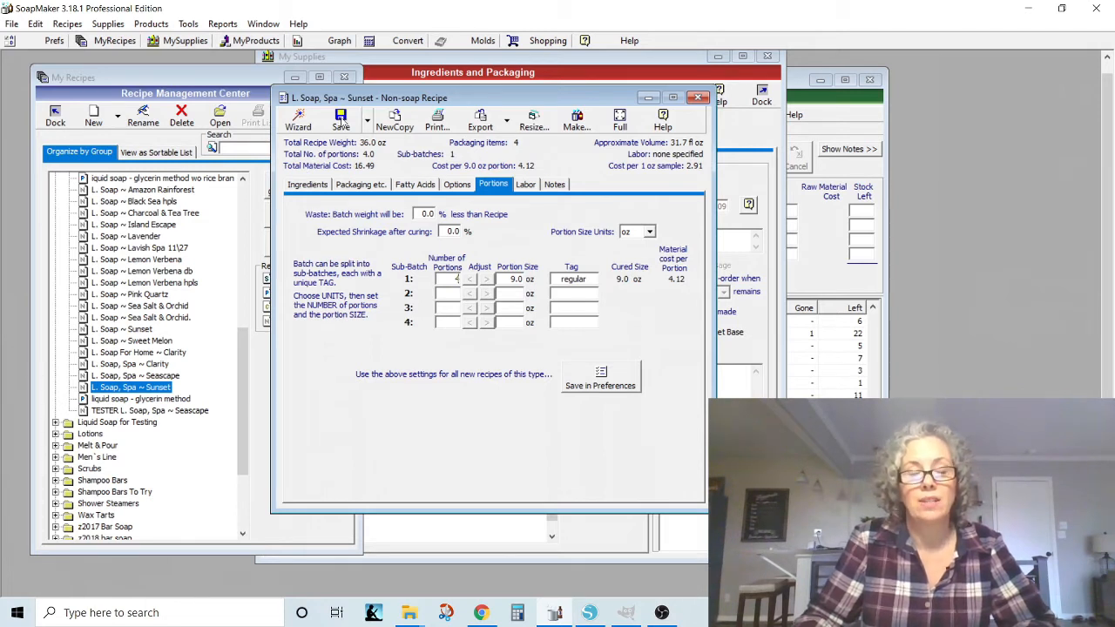
Step: Save the L. Soap, Spa ~ Sunset recipe, and make and save a new batch from it as per recipe
left_click(340, 119)
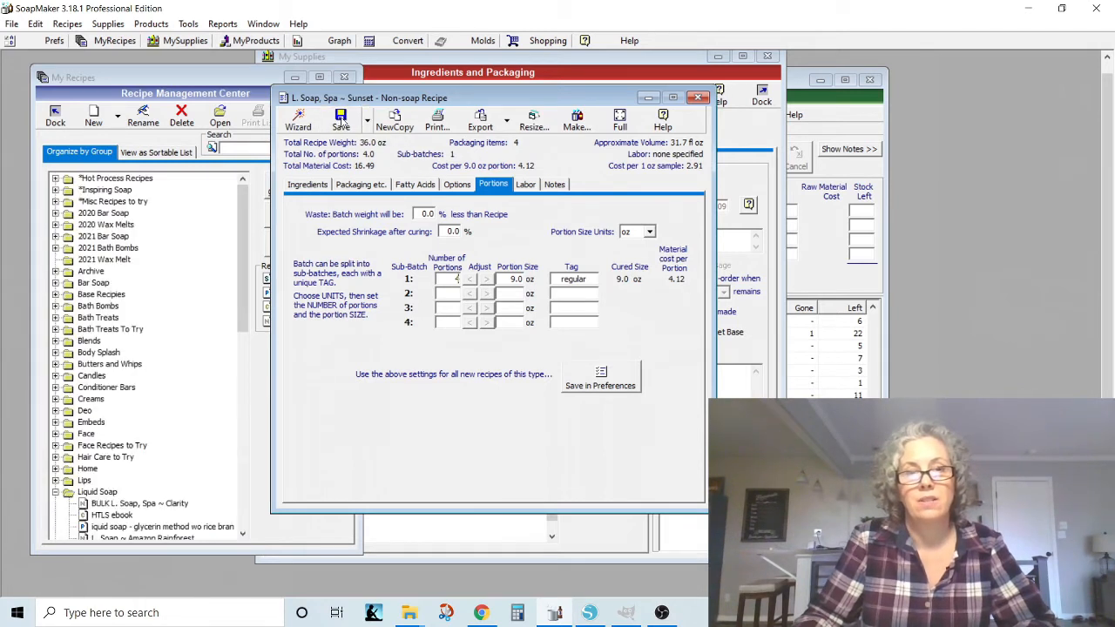
left_click(577, 122)
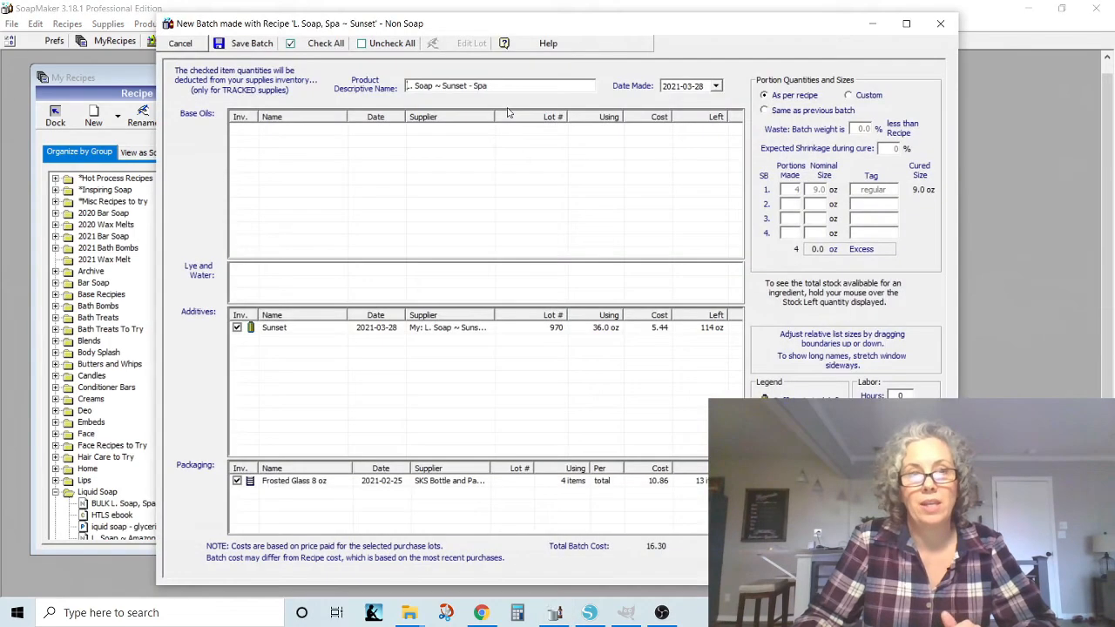
left_click(236, 46)
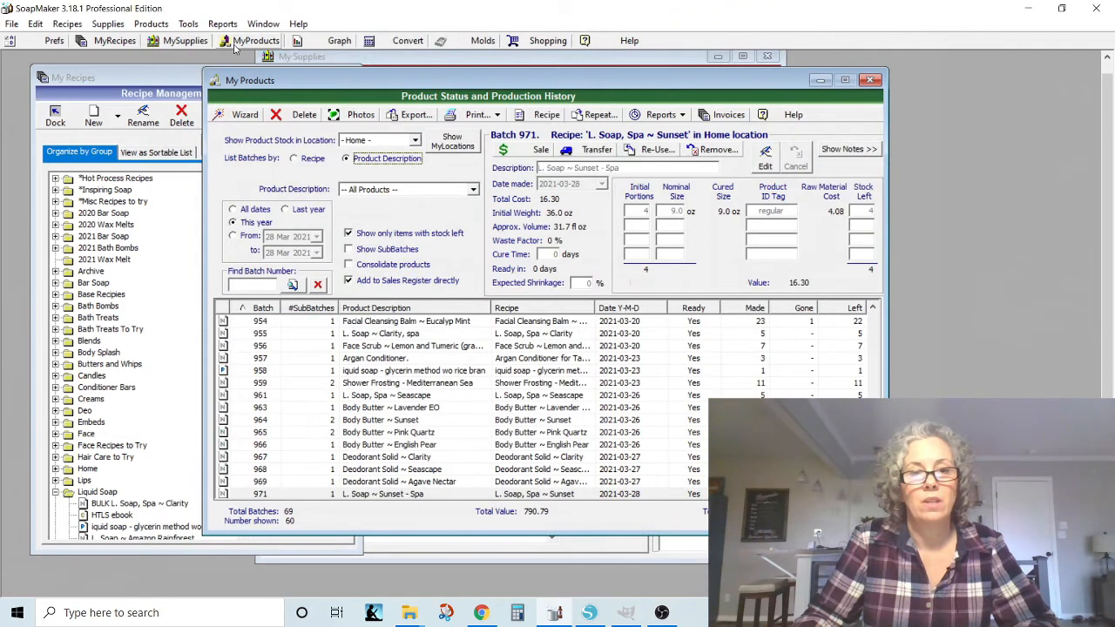
Step: Return to My Supplies and check the Sunset additive's remaining stock in its purchase history
left_click(587, 58)
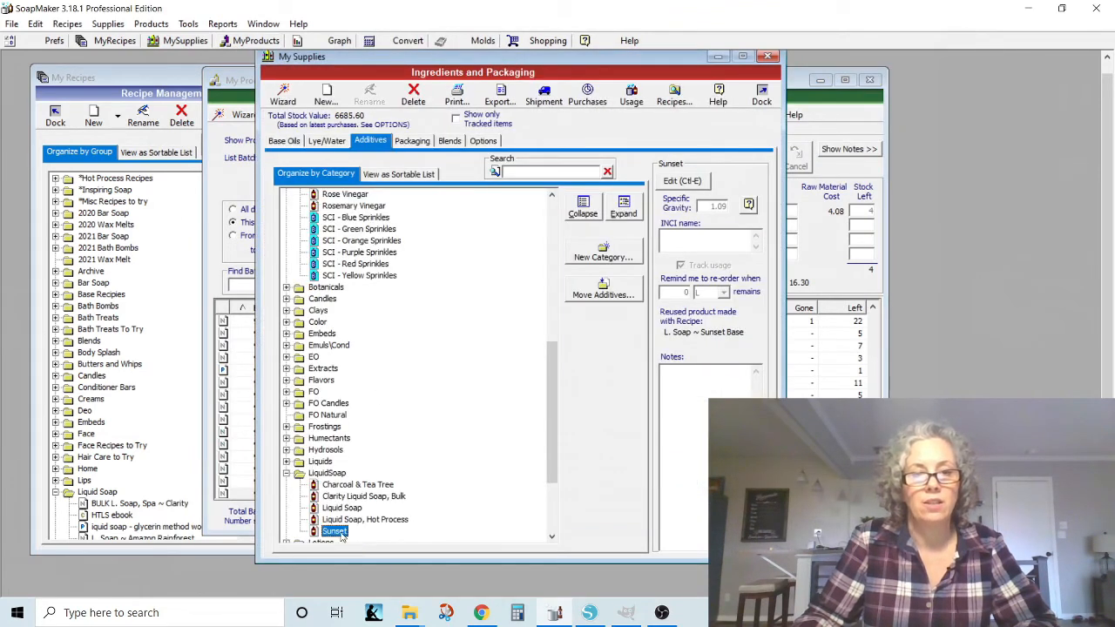
left_click(589, 94)
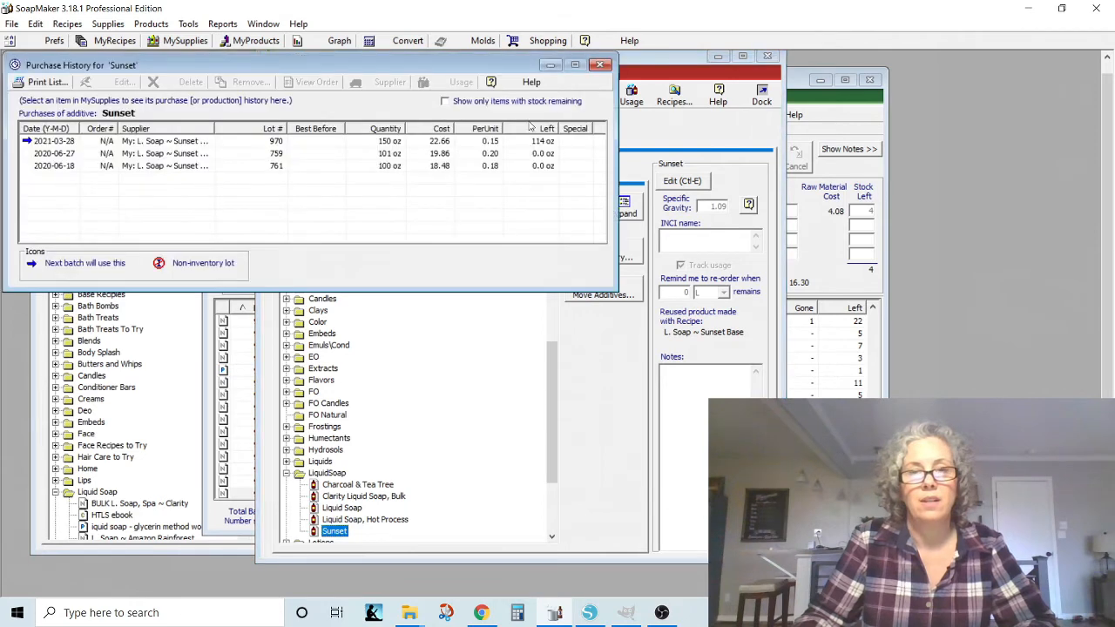